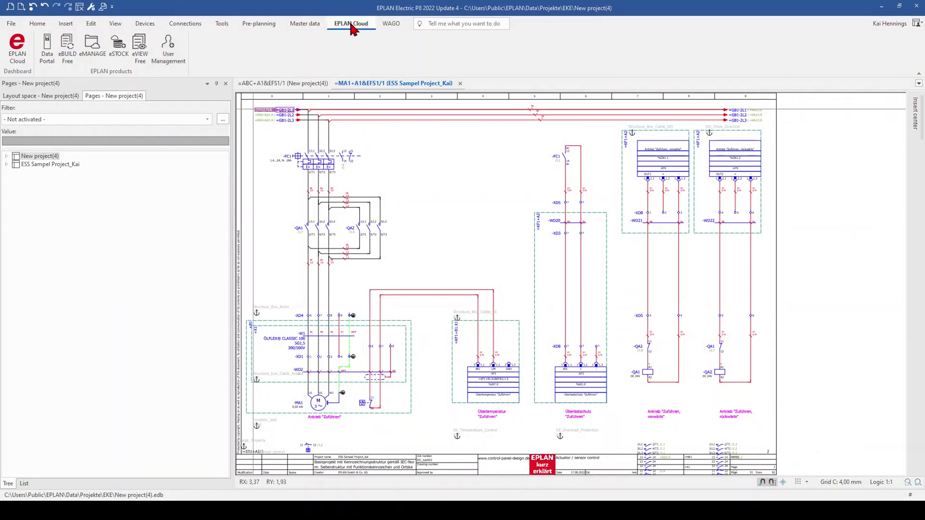
Keep the Designer role for EPLAN DataPortal Request Process, then close User Management.
left_click(168, 48)
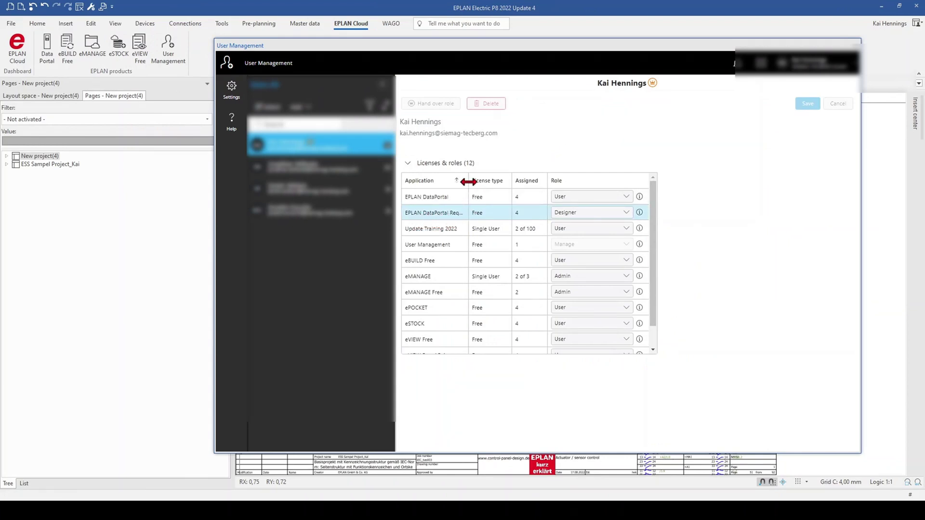
left_click_drag(468, 180, 510, 181)
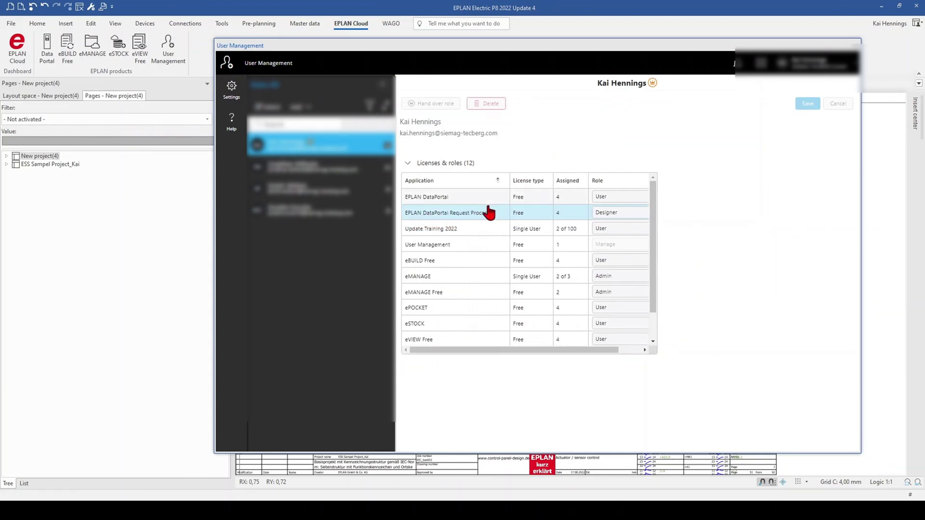
left_click(641, 217)
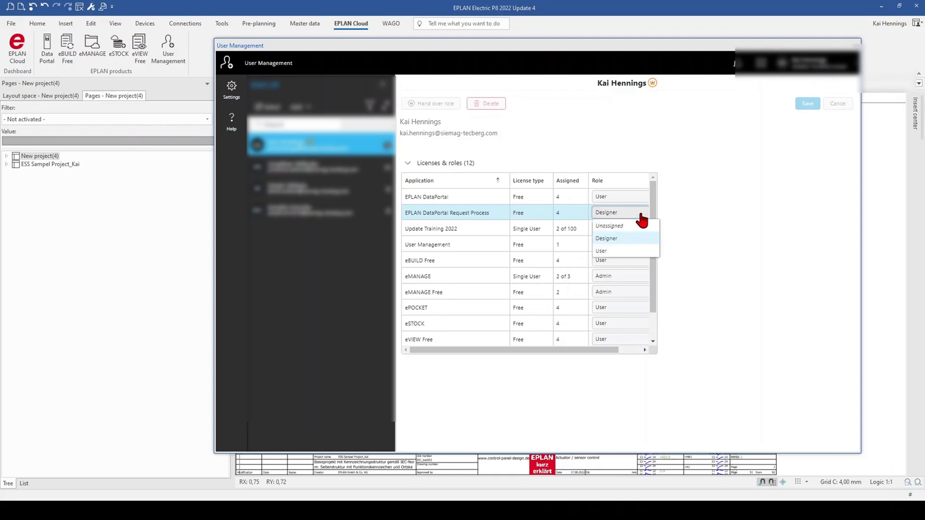
left_click(613, 240)
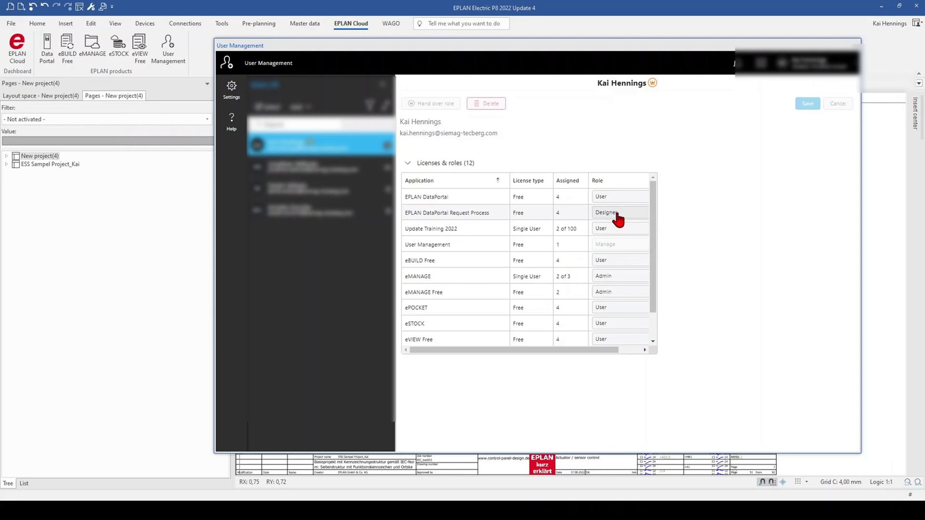
left_click(856, 46)
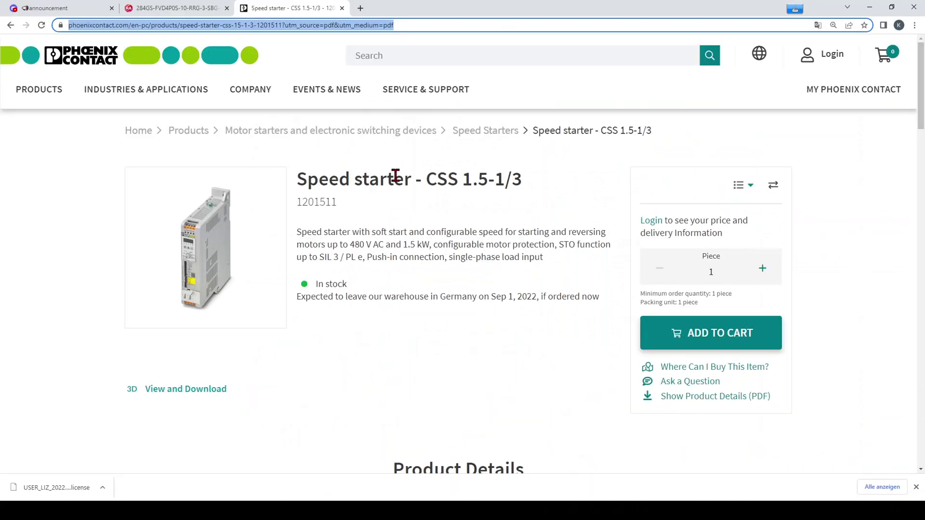
Select article number 1201511 on the Speed starter CSS 1.5-1/3 product page.
left_click_drag(337, 202, 295, 204)
key("ctrl+c")
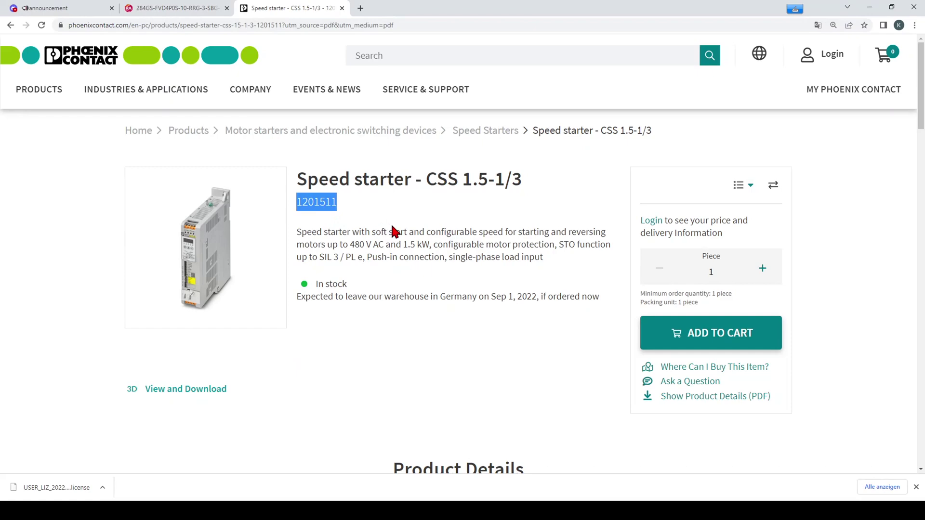
Search the Data Portal parts catalogue for PXC.1201511.
left_click(284, 511)
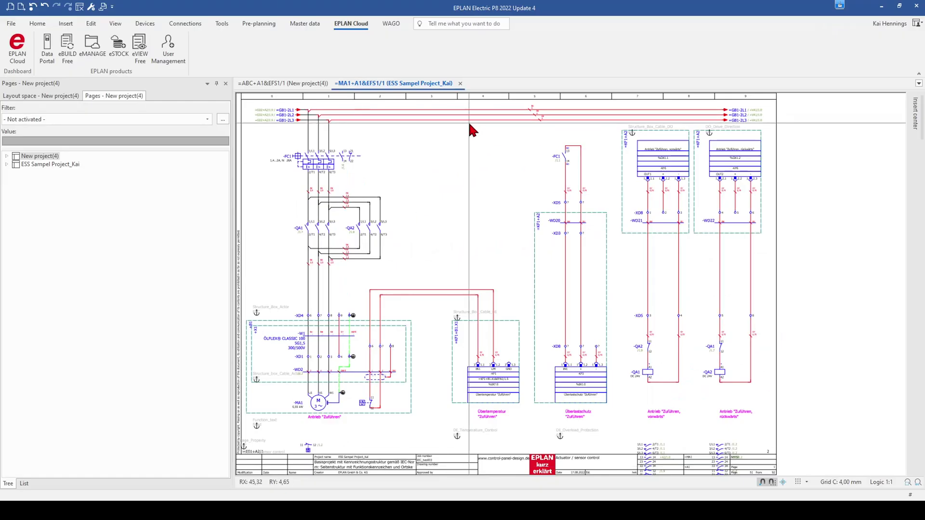
left_click(47, 48)
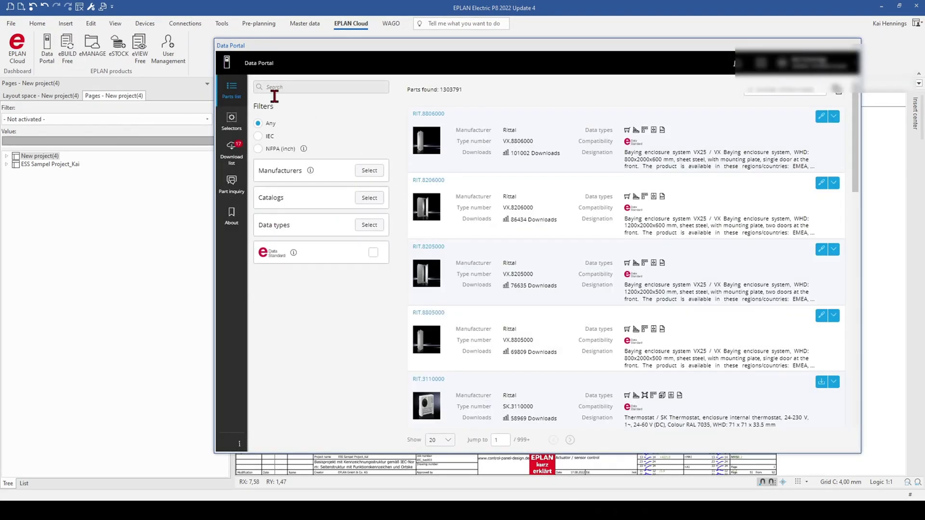
left_click(279, 87)
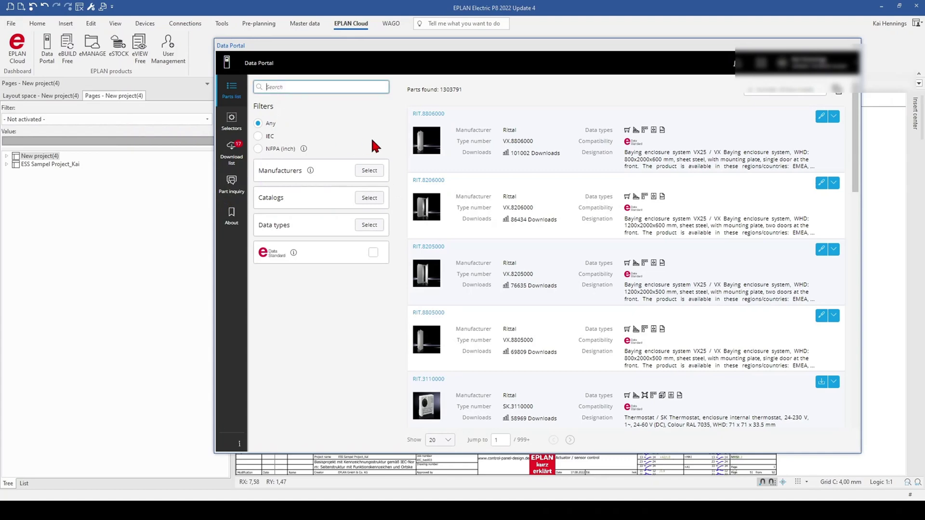
type("PXC.1201511")
key("Return")
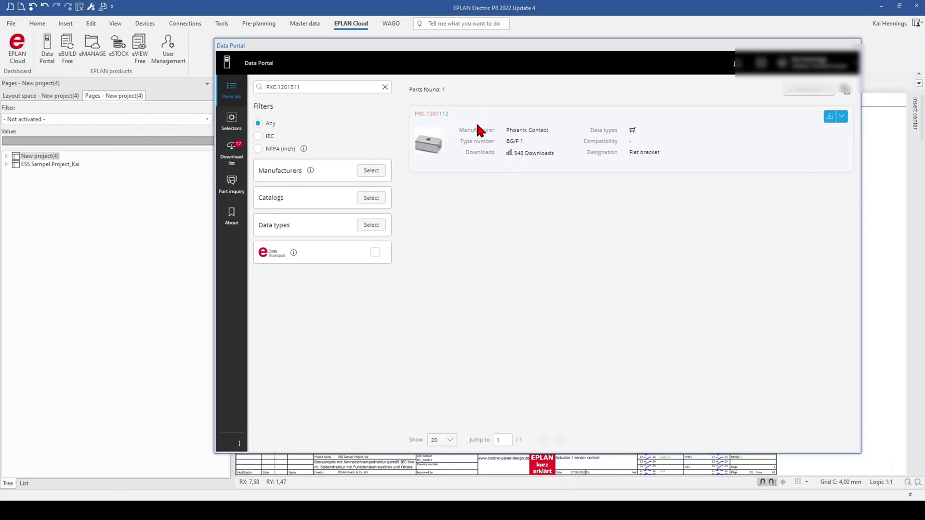
Repeat the search as exact match "PXC.1201511", which finds no parts.
left_click(266, 89)
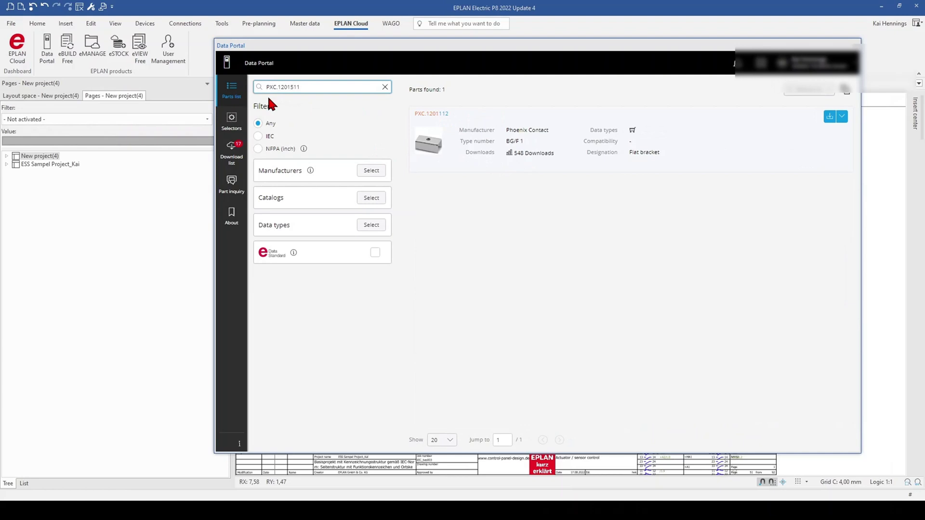
type("\"")
key("End")
type("\"")
key("Return")
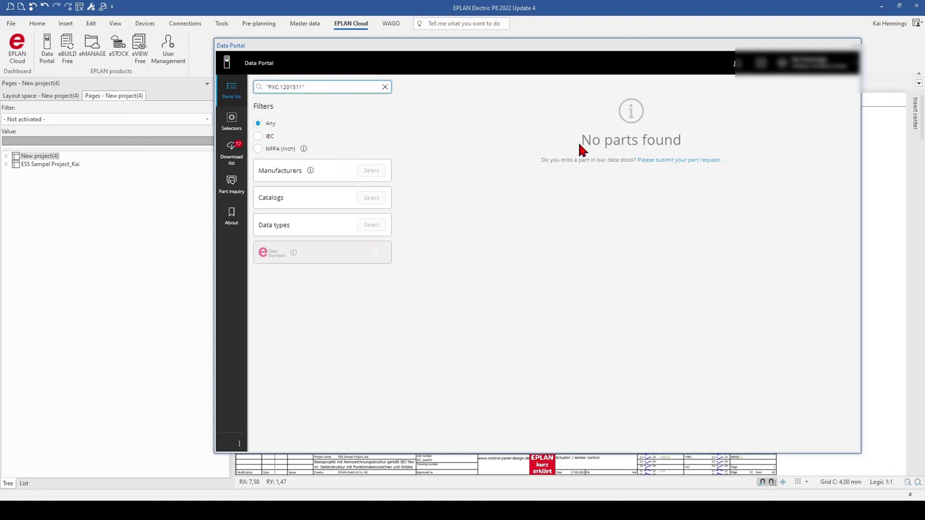
left_click_drag(579, 143, 688, 144)
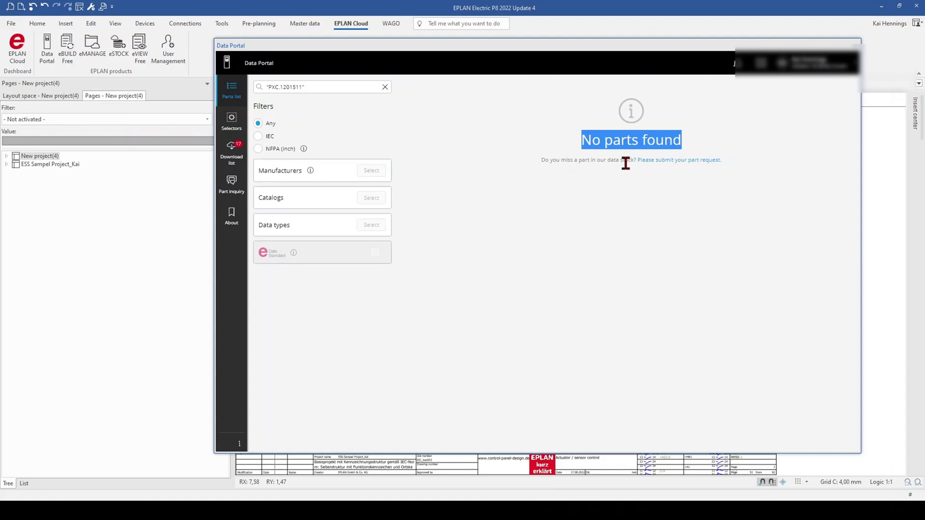
left_click(670, 161)
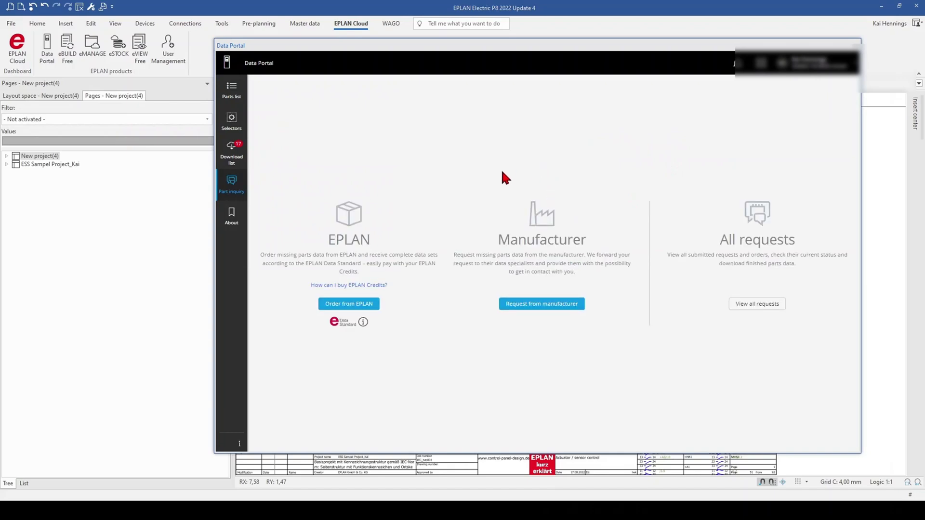
Review the Manufacturer option's description on the Part inquiry page.
left_click_drag(502, 172, 506, 338)
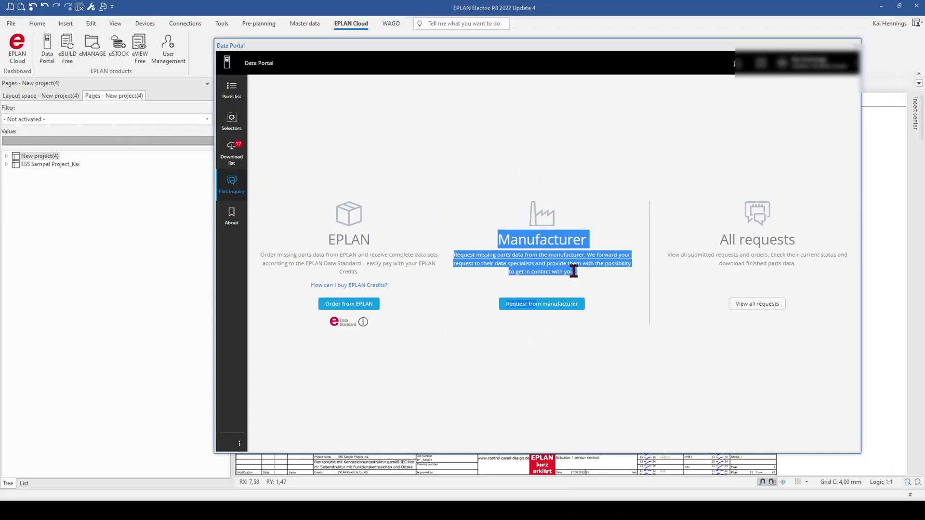
left_click(615, 289)
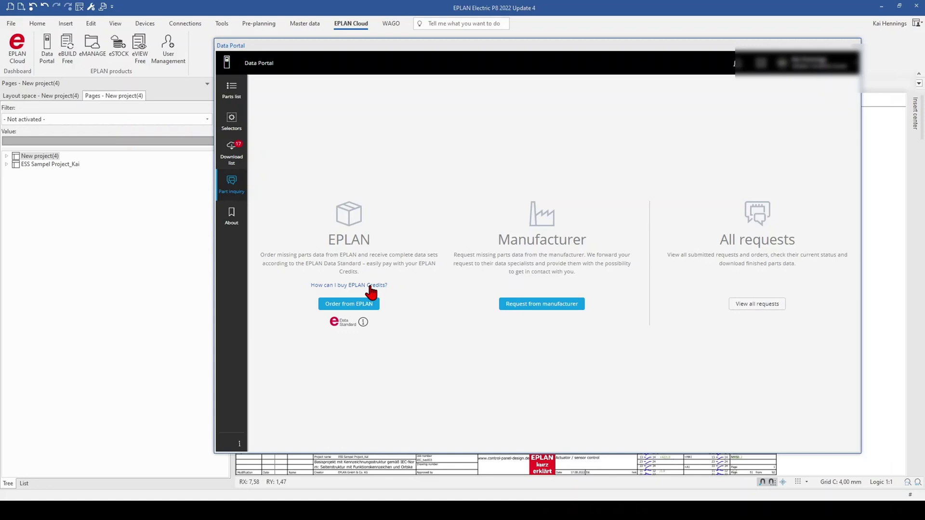
Start an Order from EPLAN for Phoenix Contact part number 1201511.
left_click(344, 305)
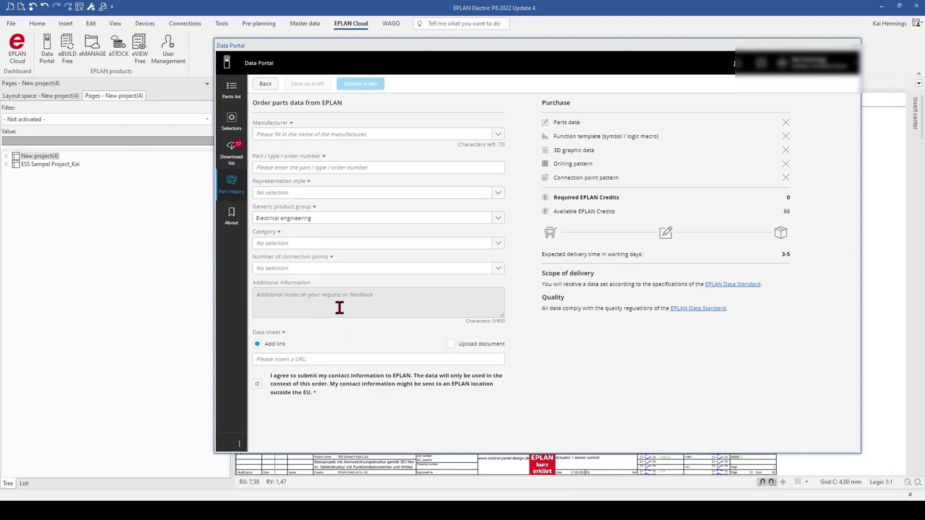
left_click(286, 136)
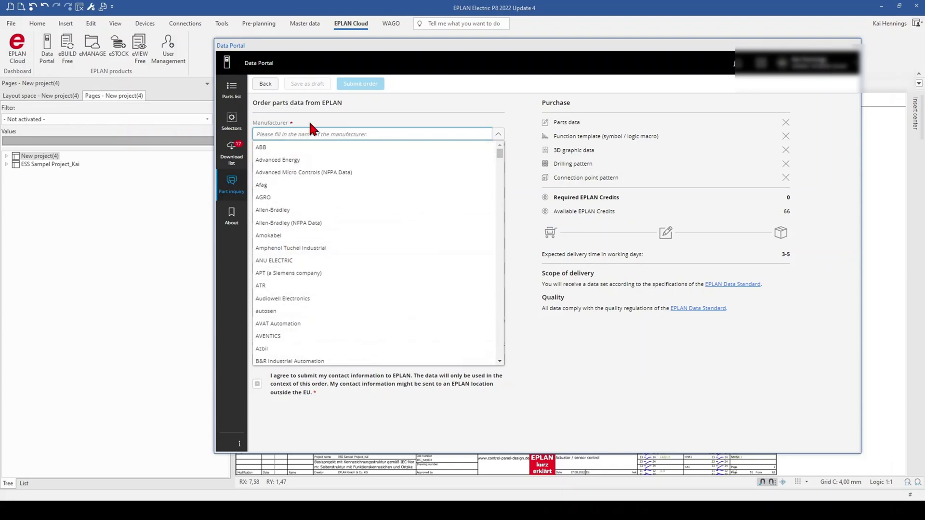
type("ph")
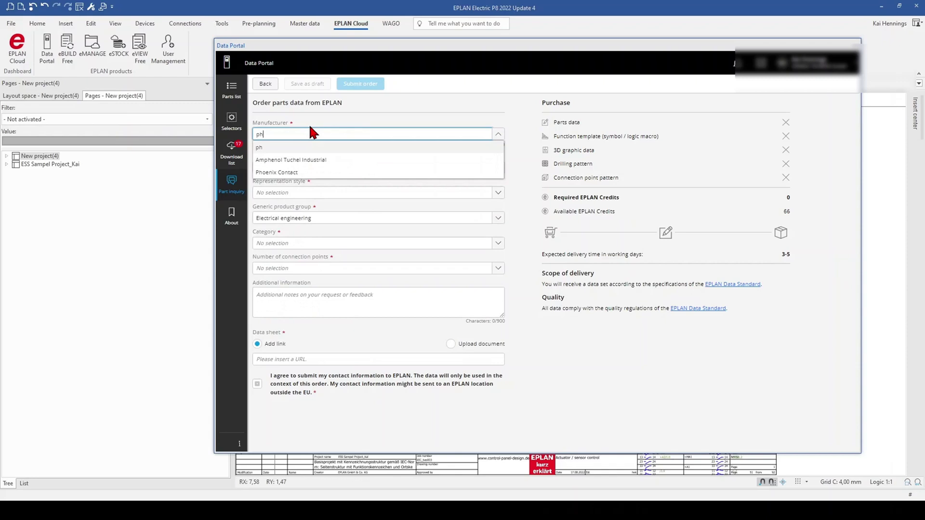
left_click(304, 172)
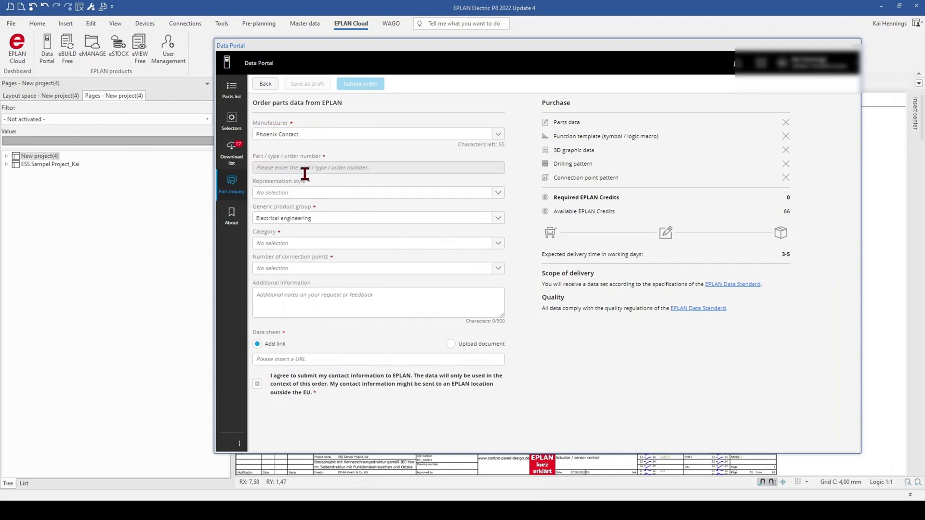
left_click(271, 168)
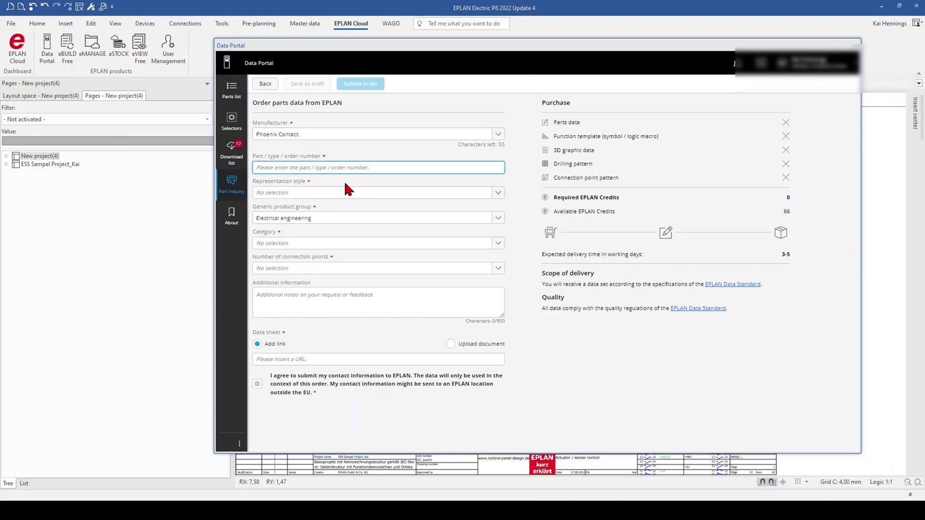
key("ctrl+v")
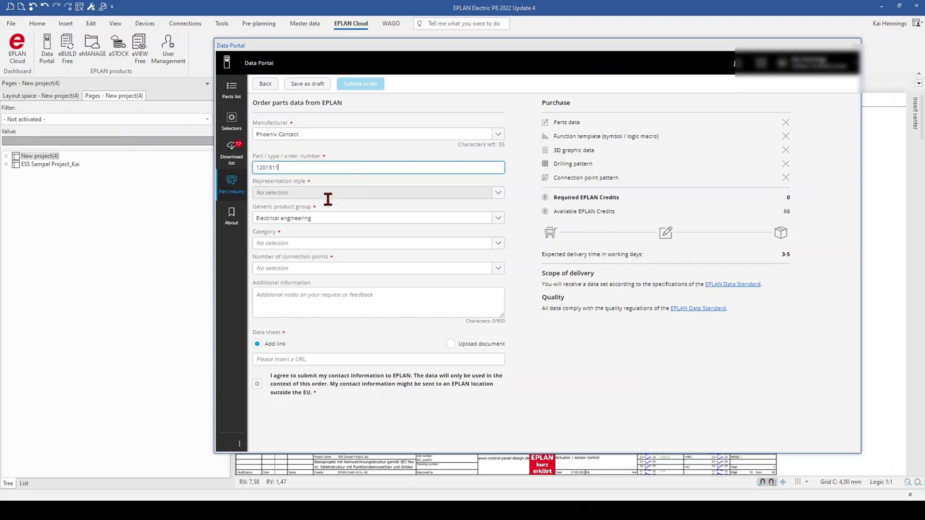
Set representation IEC, product group Electrical engineering and category Drives, leaving Mounting empty.
left_click(370, 195)
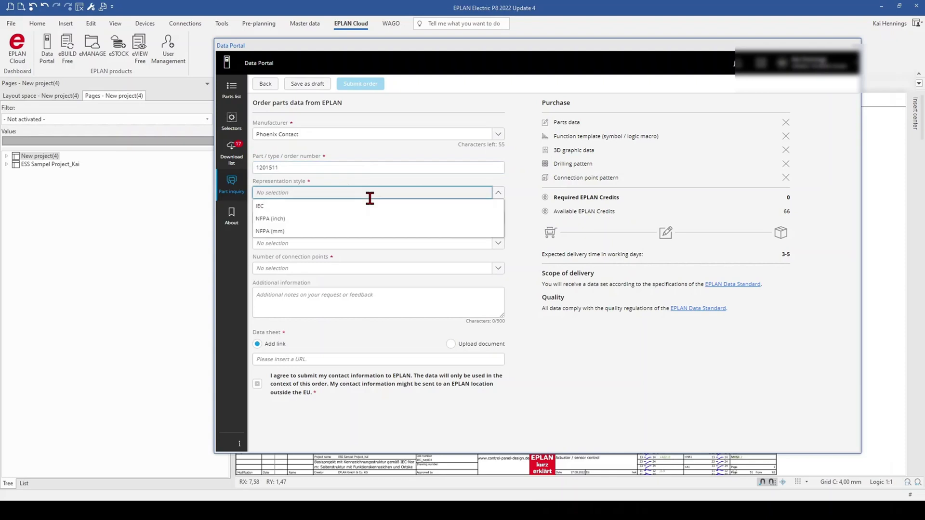
left_click(273, 207)
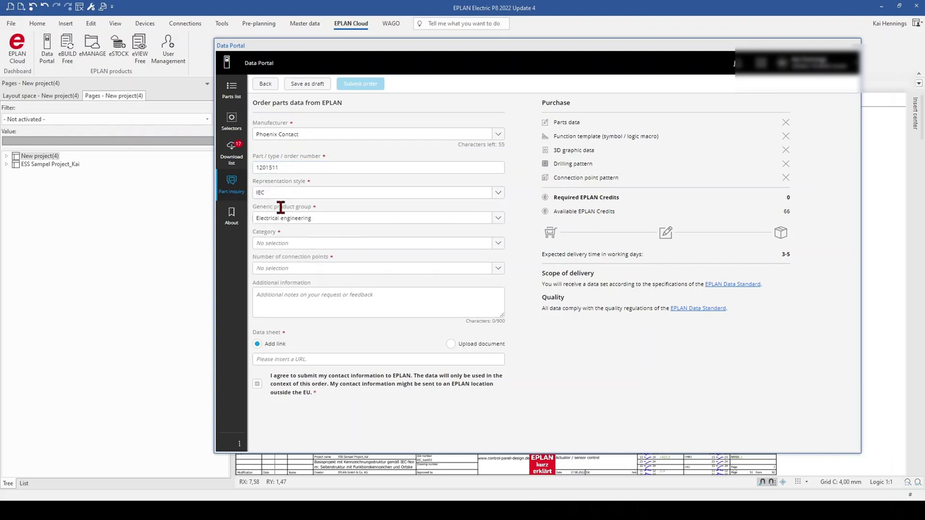
left_click(400, 219)
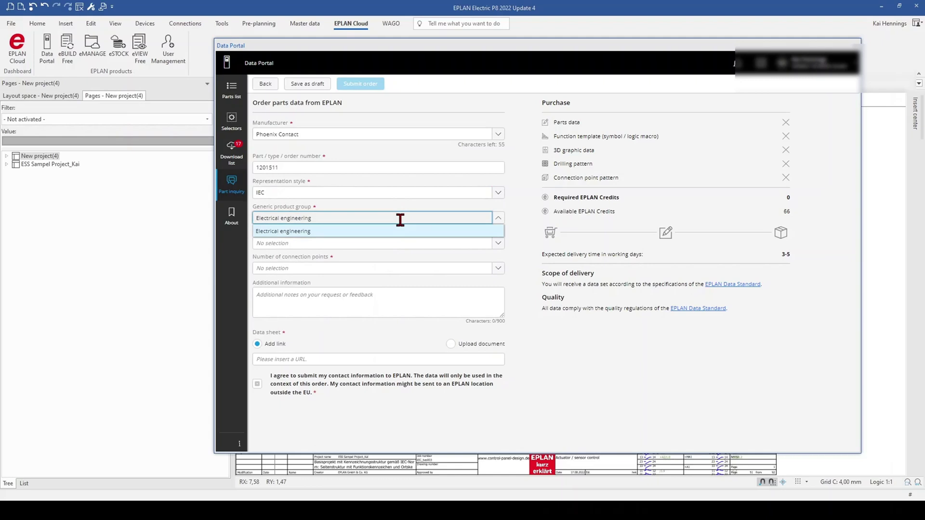
left_click(498, 220)
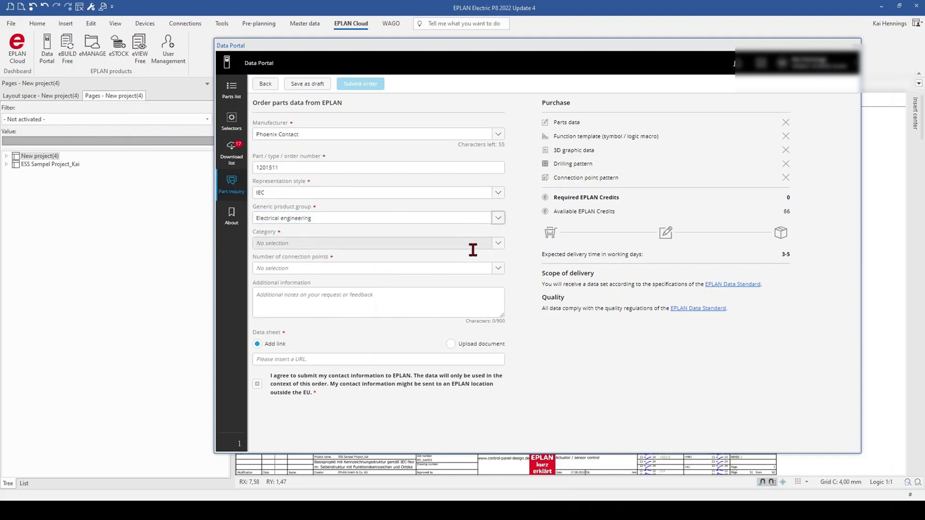
left_click(498, 243)
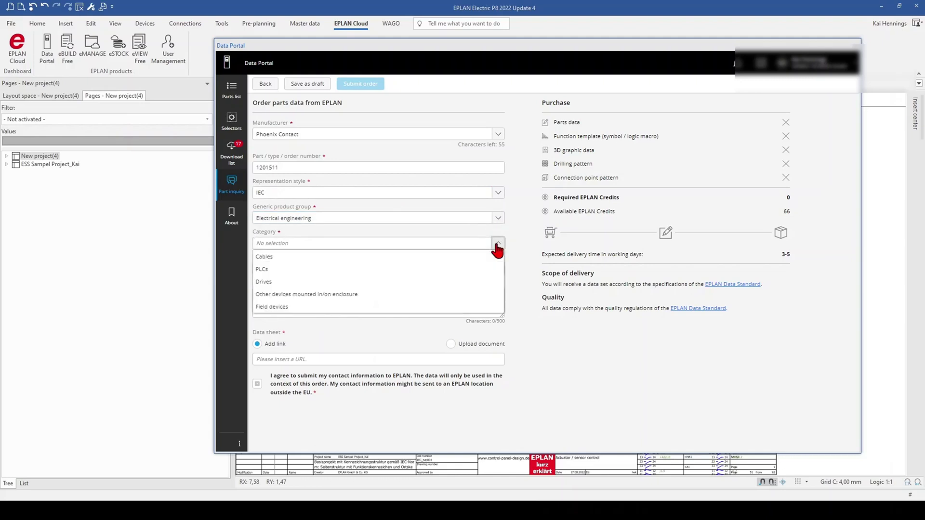
left_click(280, 283)
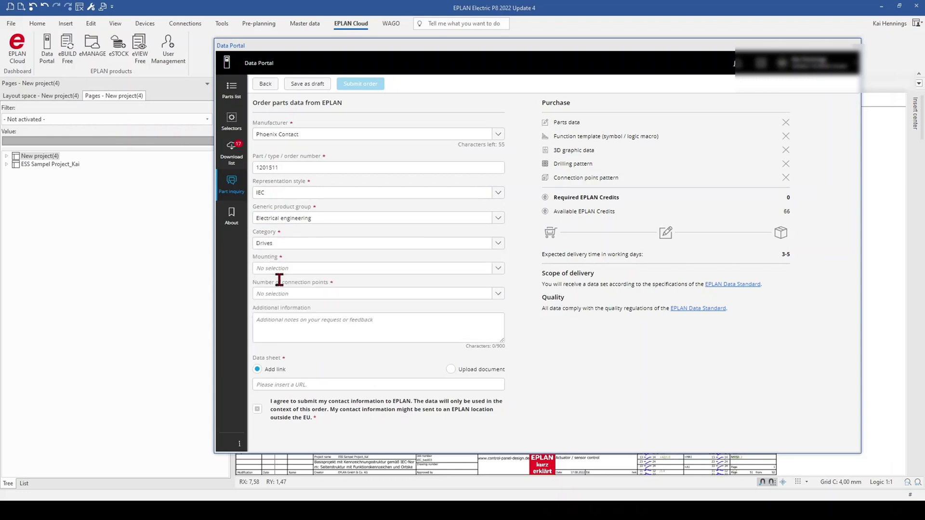
left_click(498, 275)
left_click(498, 270)
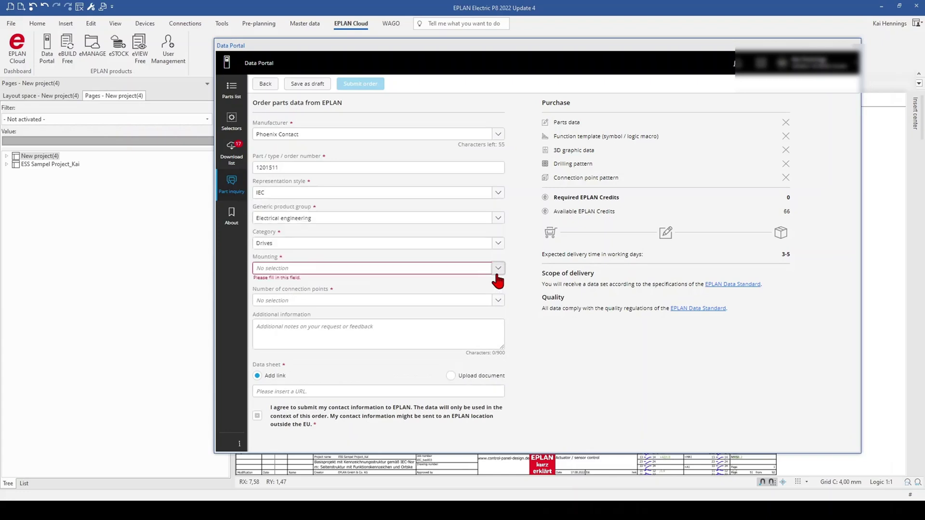
Find DIN rail mounting and Wall mounting under the product's Technical Data > Mounting.
key("alt+Tab")
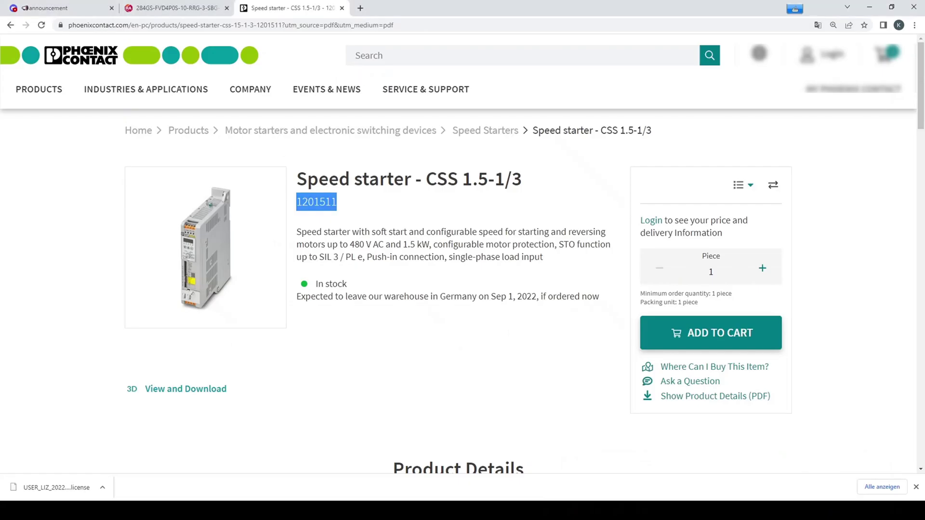
left_click(386, 319)
scroll(385, 330, "down", 5)
scroll(384, 324, "down", 12)
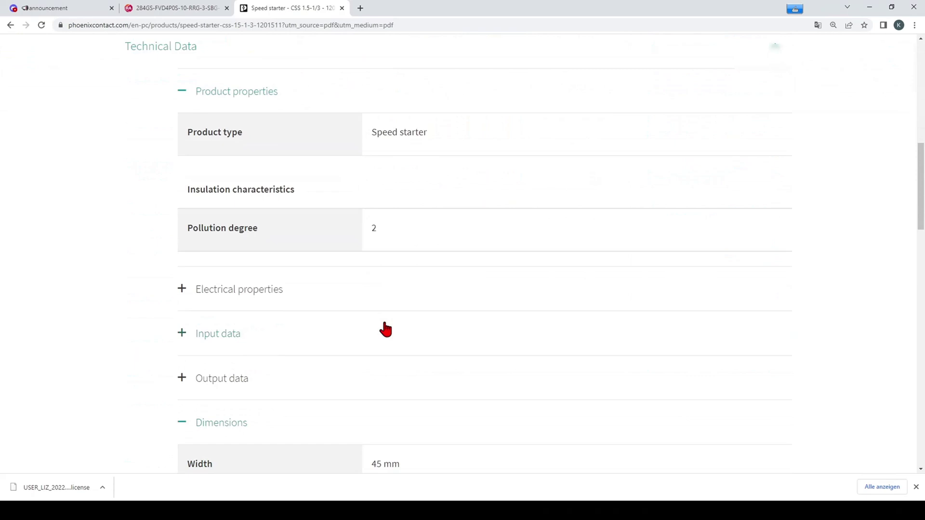
scroll(384, 324, "down", 4)
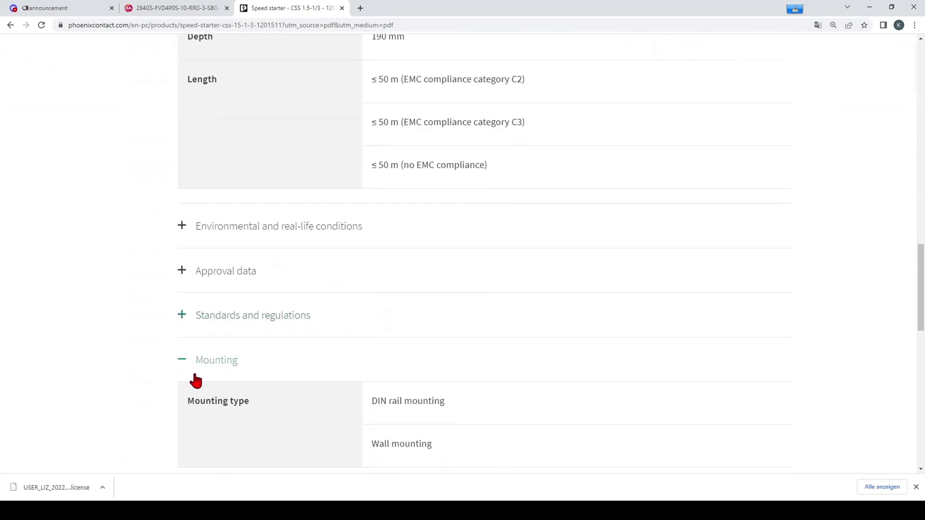
scroll(207, 361, "down", 3)
left_click_drag(474, 272, 364, 276)
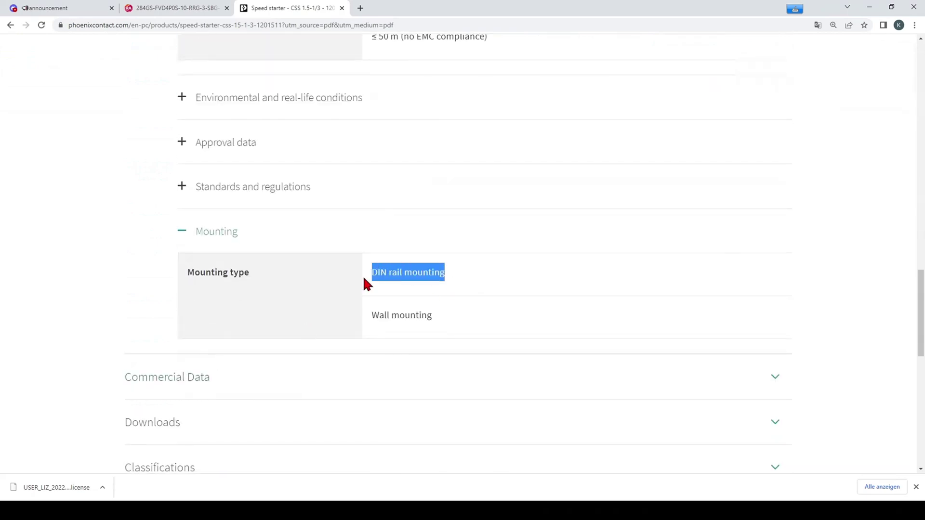
left_click_drag(452, 314, 370, 322)
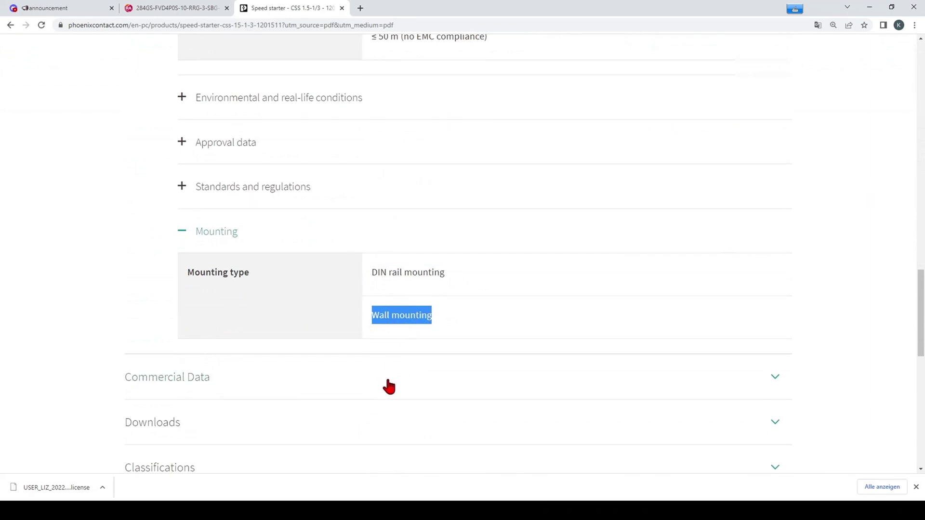
Set Mounting to Combination of mounting methods and connection points to 0-10.
key("alt+Tab")
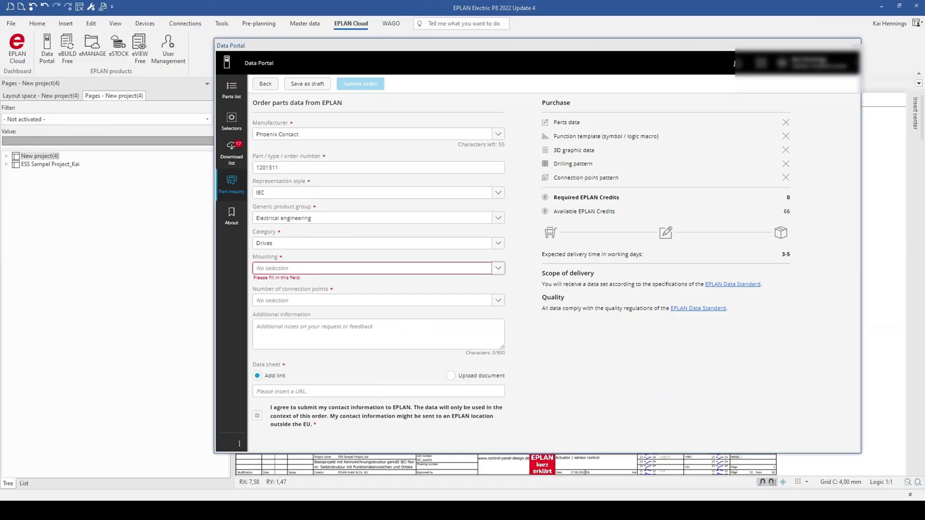
left_click(354, 268)
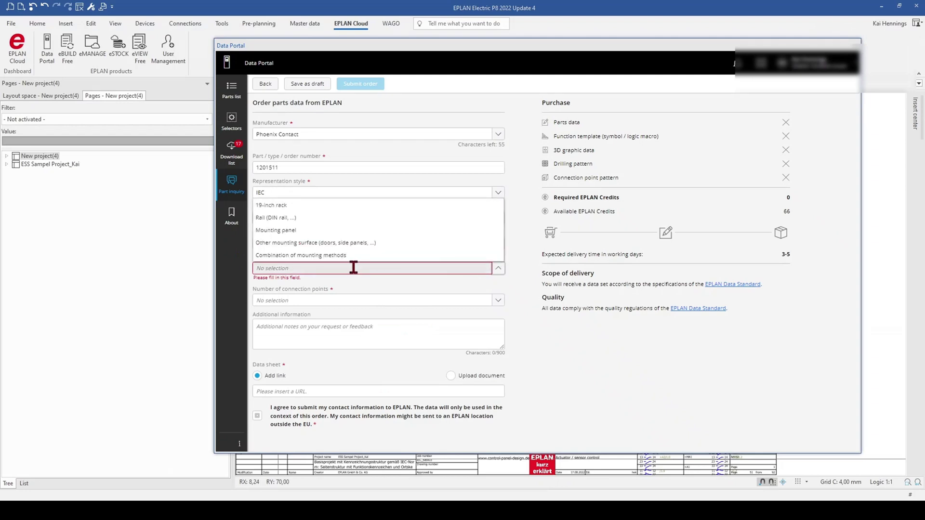
left_click(279, 256)
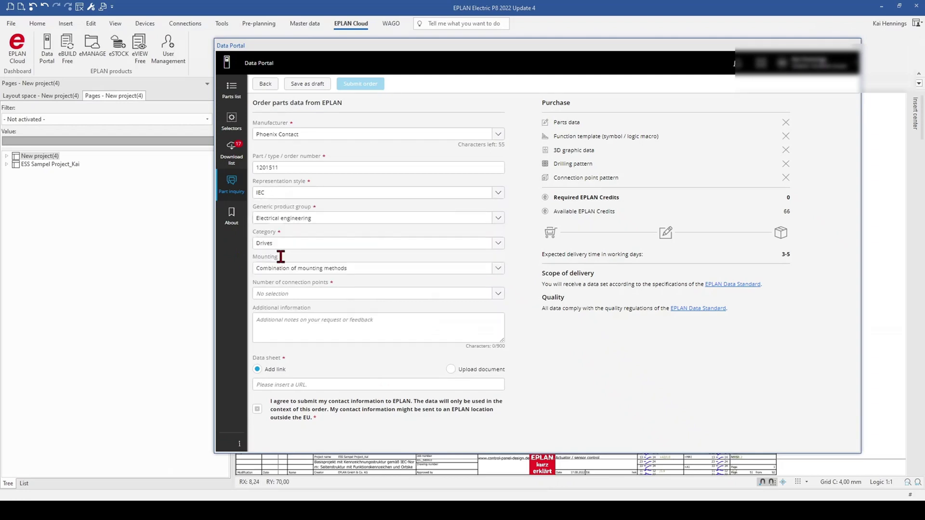
left_click(281, 294)
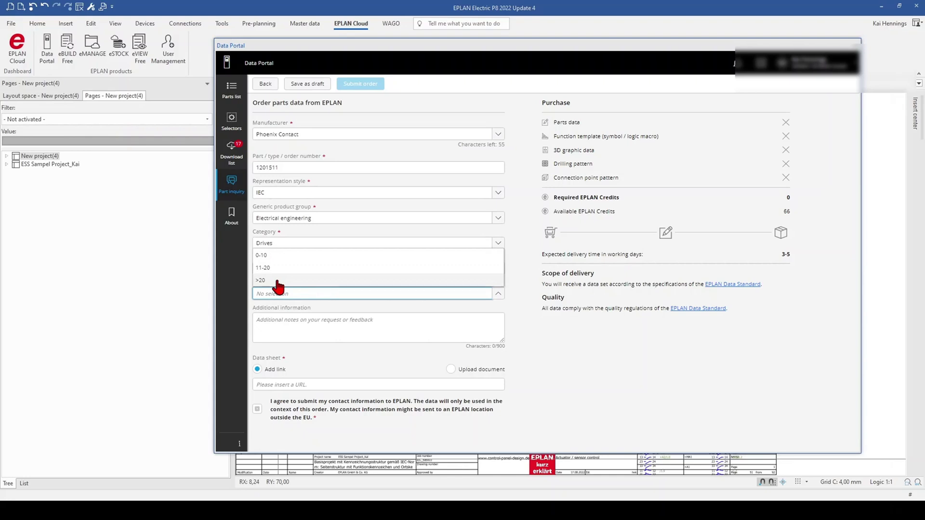
left_click(273, 255)
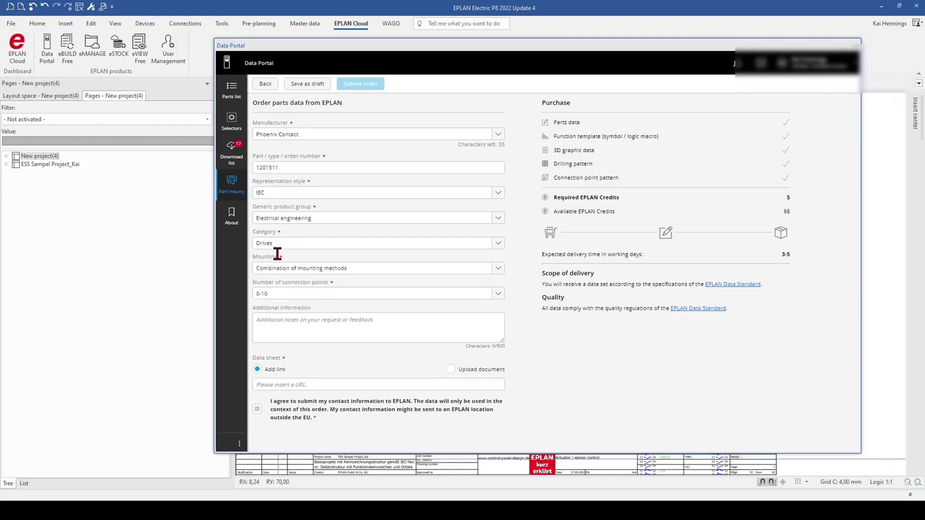
Copy the Phoenix Contact product page's web address from Chrome's address bar.
left_click(320, 328)
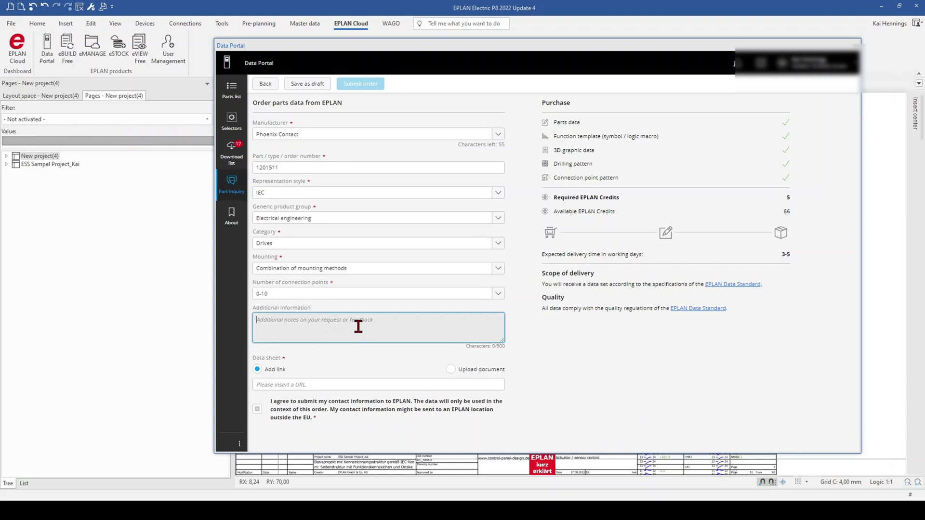
left_click_drag(289, 357, 250, 360)
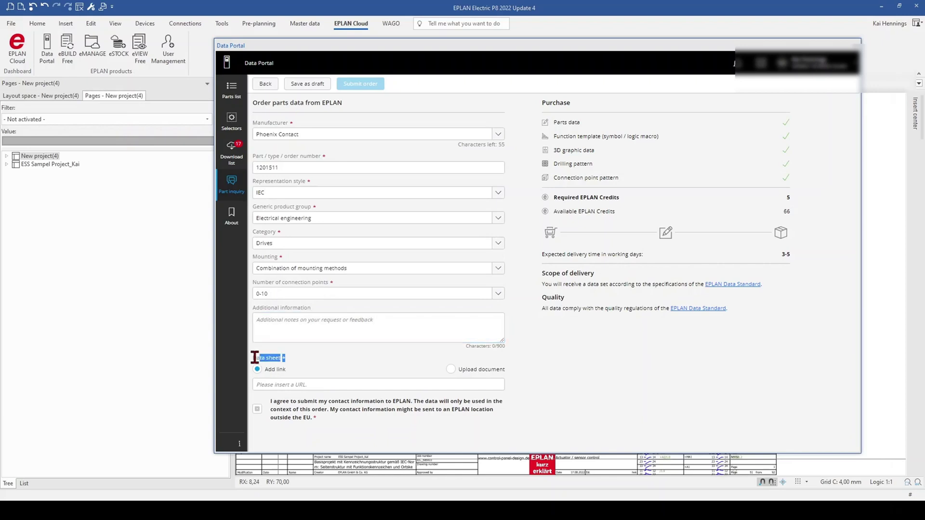
left_click(332, 357)
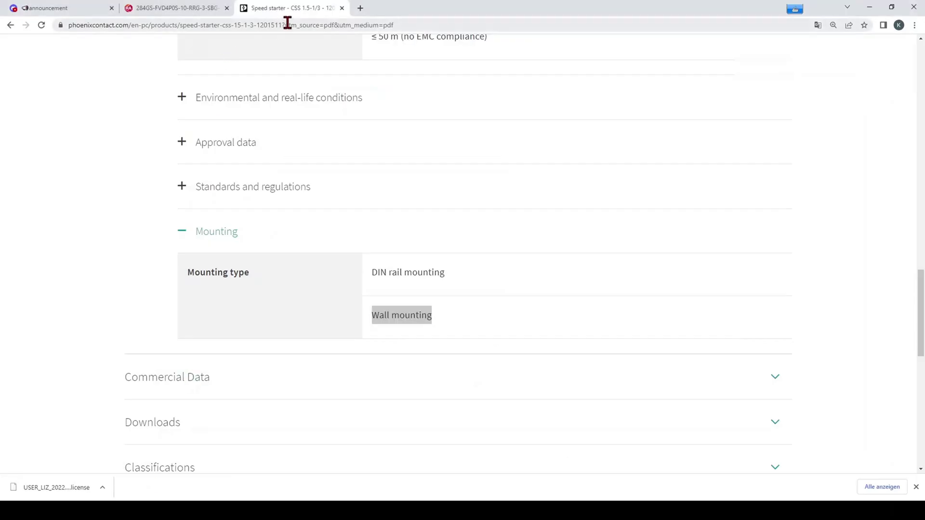
left_click(288, 23)
key("ctrl+c")
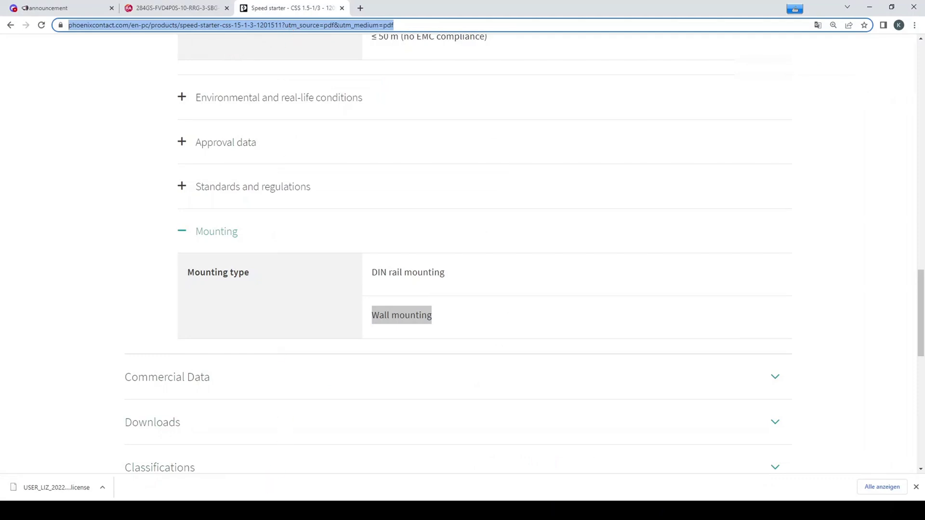
Paste the product page link into Data sheet and tick the contact-information consent.
left_click(277, 511)
left_click(312, 385)
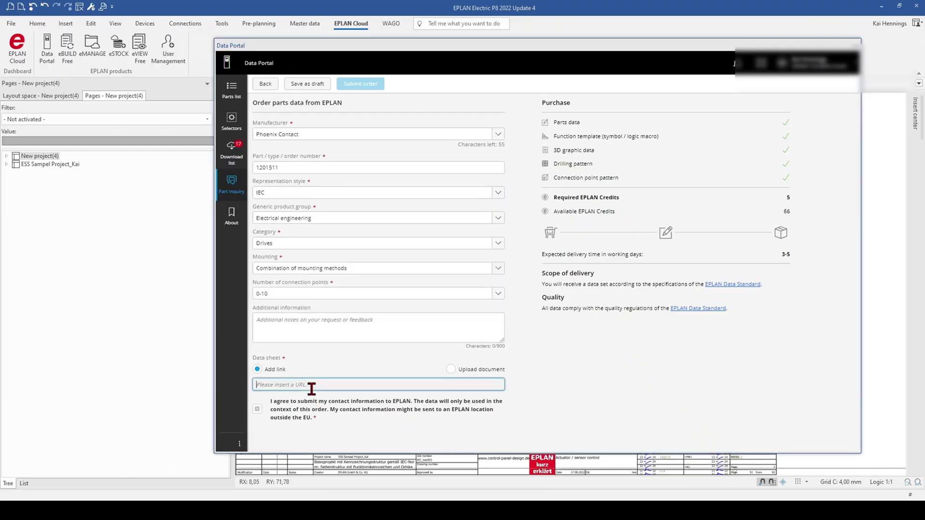
key("ctrl+v")
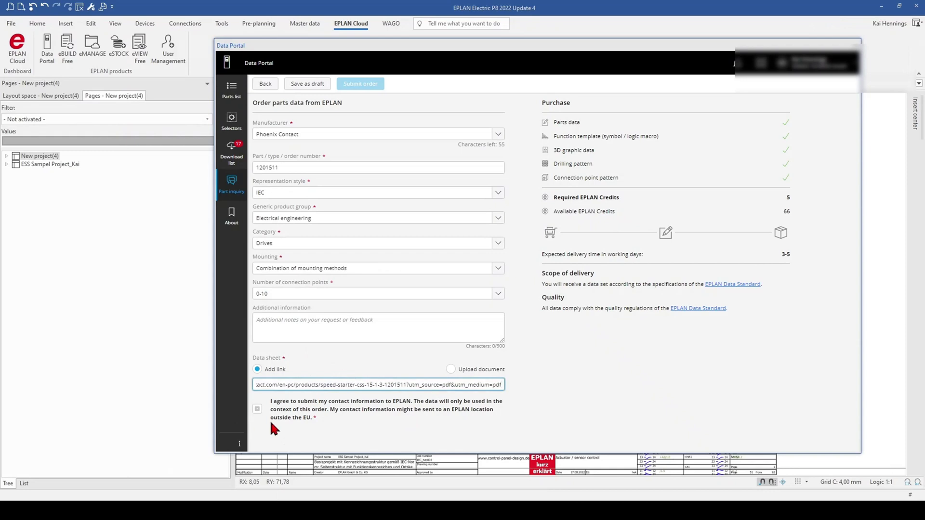
left_click(257, 409)
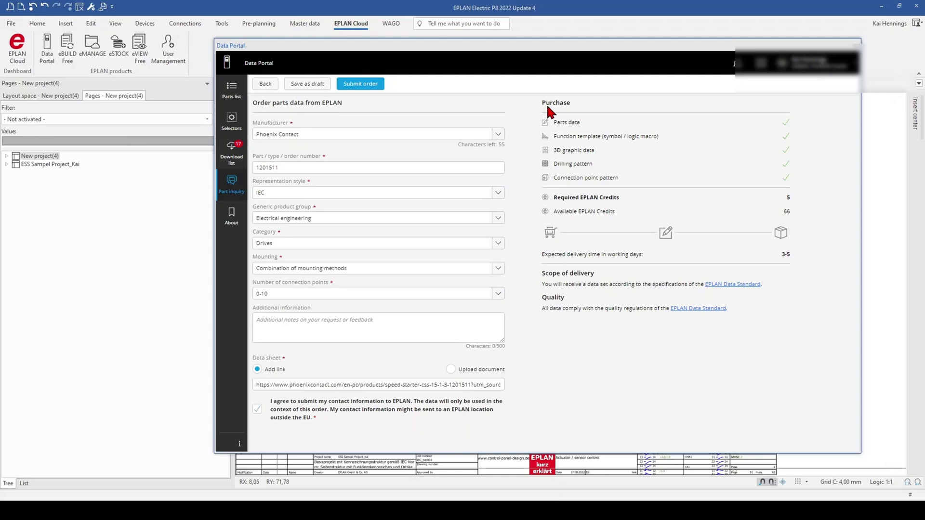
Review the Purchase items and the required 5 EPLAN Credits.
left_click_drag(541, 103, 592, 124)
left_click(580, 102)
left_click(591, 119)
left_click_drag(555, 137, 608, 137)
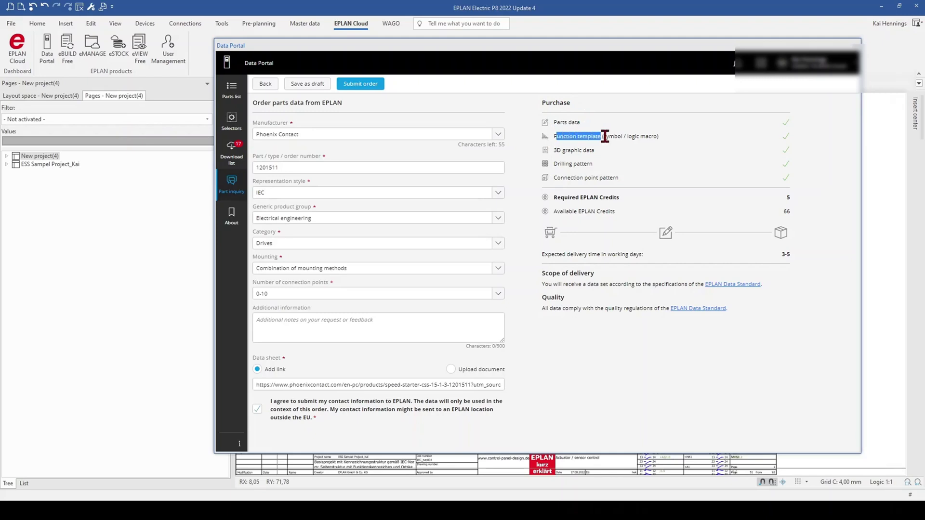
left_click(553, 164)
left_click_drag(554, 164, 659, 191)
left_click(554, 177)
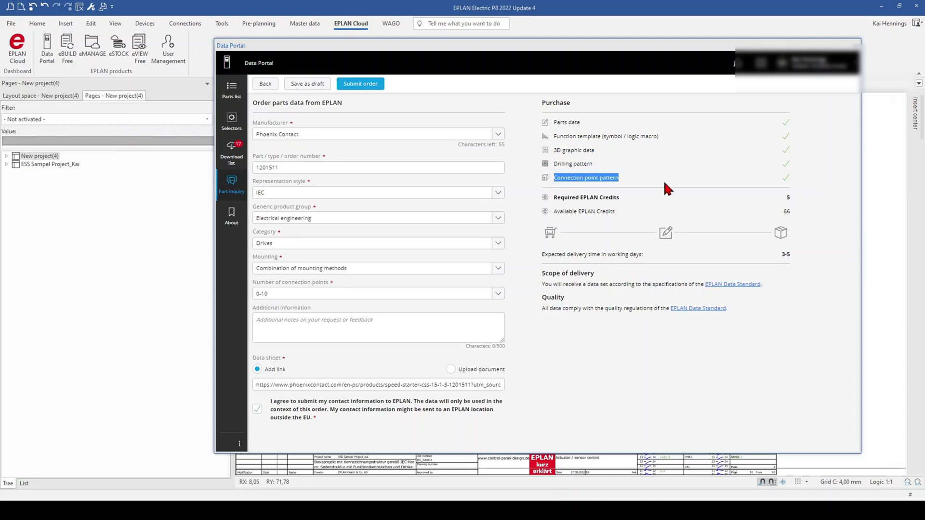
left_click_drag(554, 197, 793, 198)
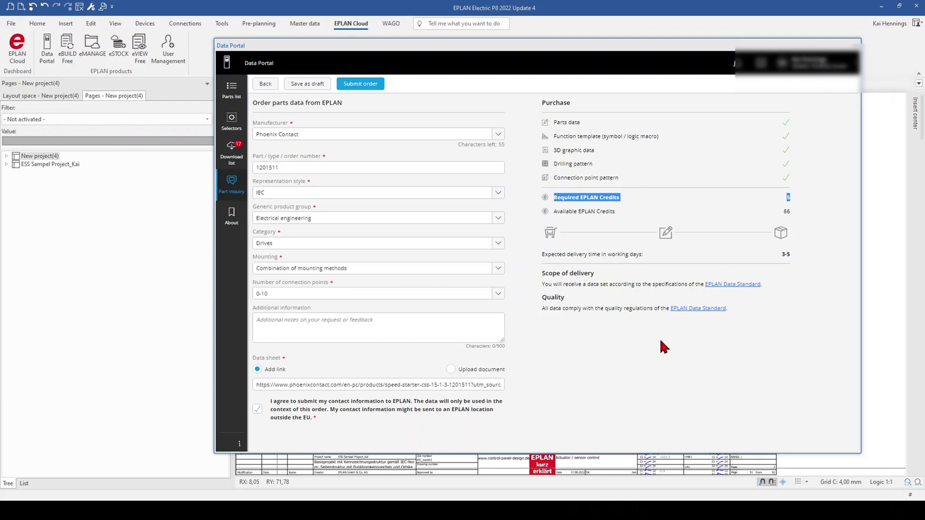
Send the 1201511 order from the Summary dialog and reload the Data Portal start page.
left_click(359, 87)
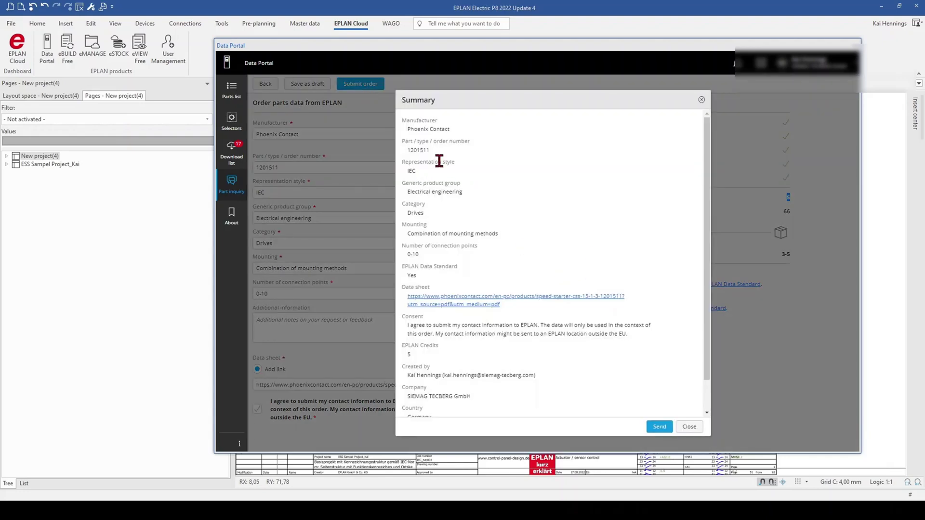
scroll(439, 161, "down", 2)
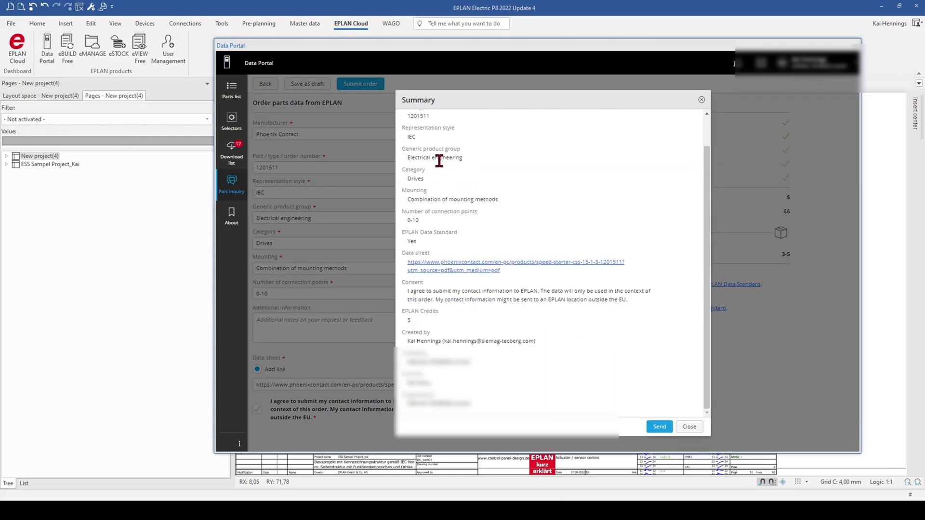
left_click(659, 427)
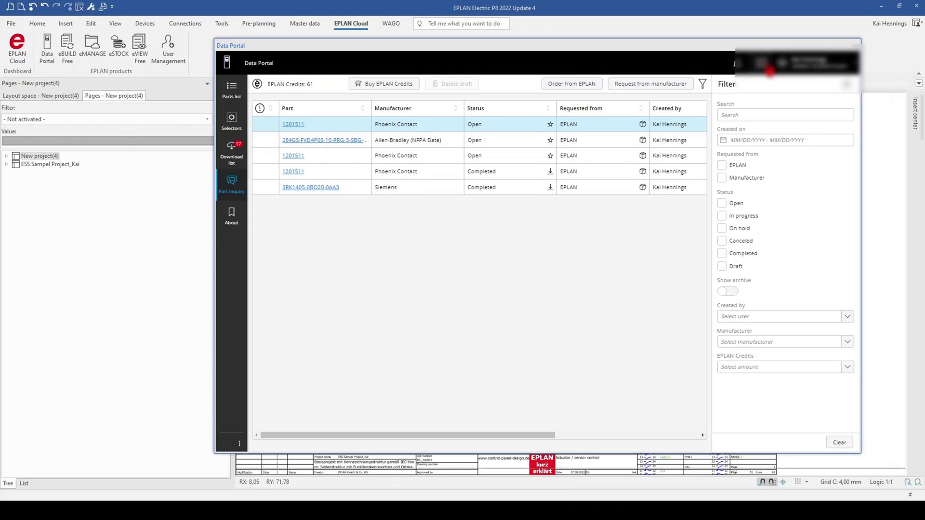
left_click(766, 75)
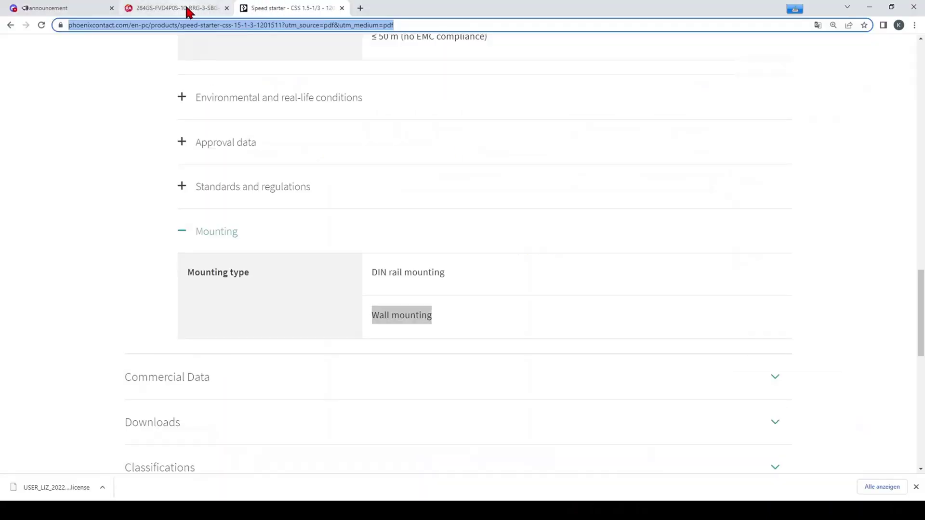
Open the Allen-Bradley drive page and select catalog number 284GS-FVD4P0S-10-RRG-3-SBG-DB1-EMI-22.
left_click(186, 8)
left_click(386, 192)
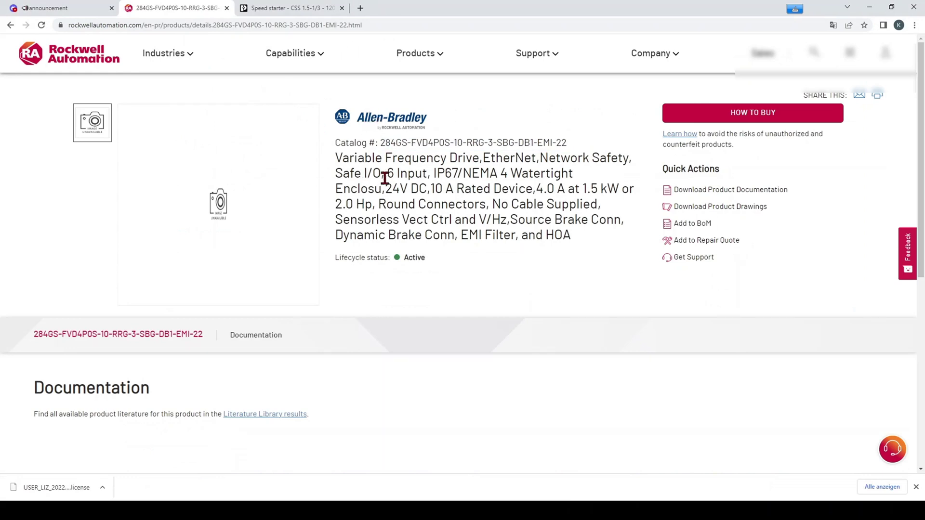
left_click_drag(378, 143, 578, 147)
key("ctrl+c")
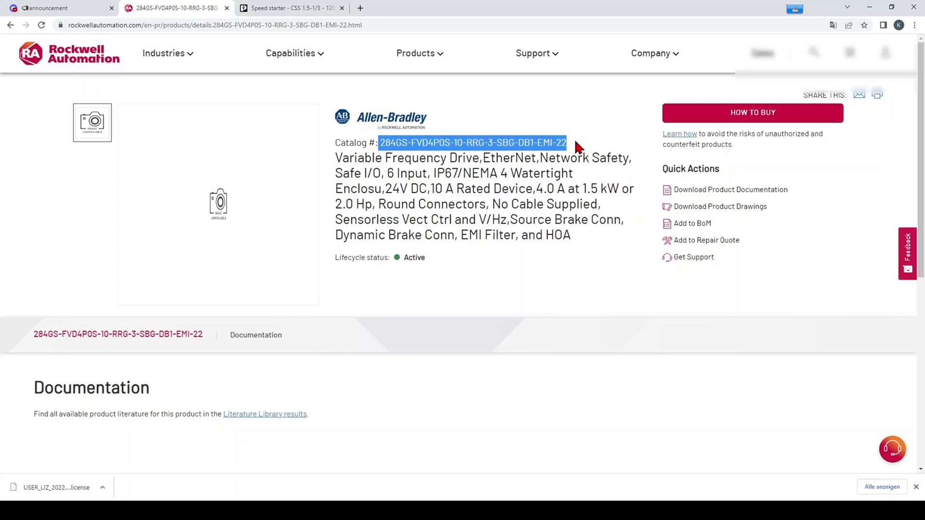
left_click(277, 510)
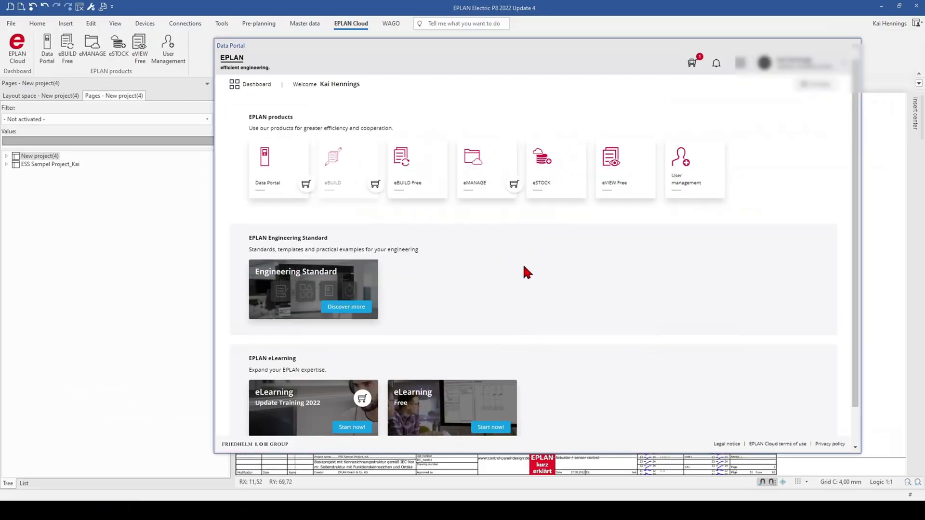
Start a new empty Order from EPLAN under Part inquiry in the Data Portal.
left_click(259, 166)
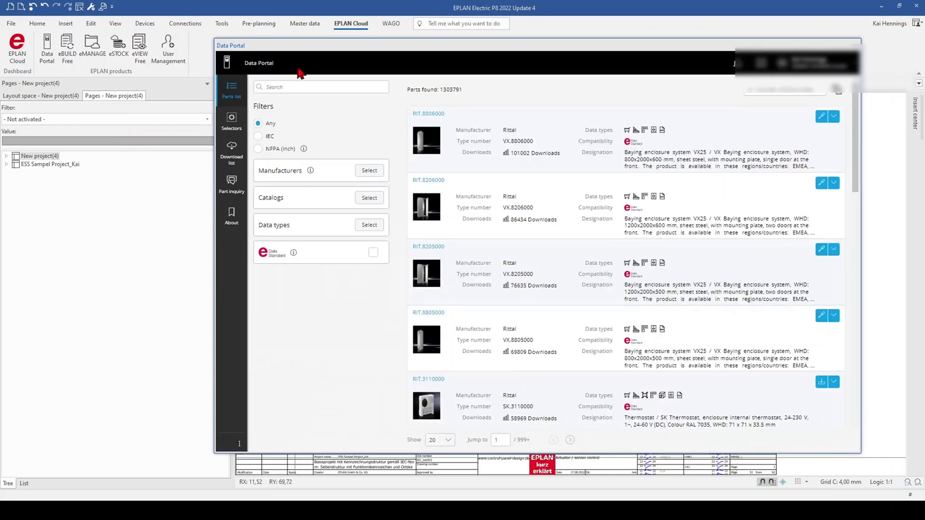
left_click(231, 191)
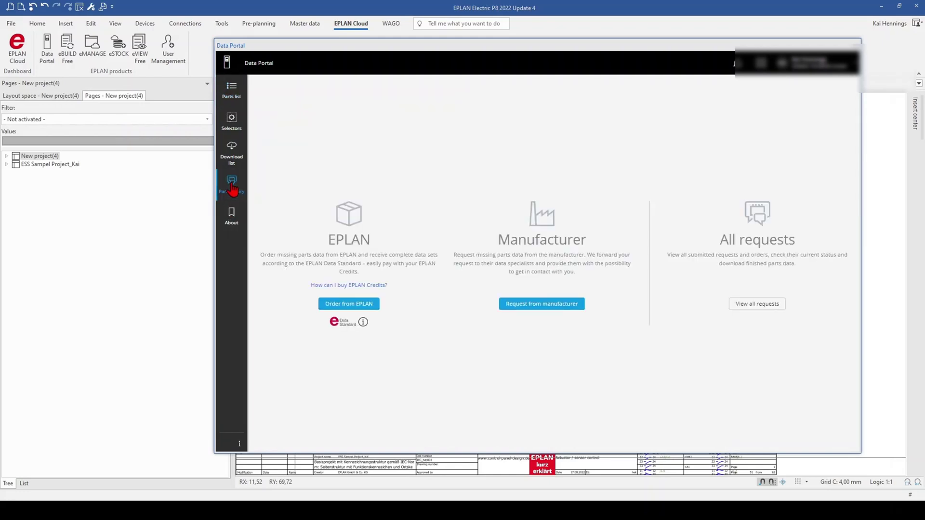
left_click(344, 305)
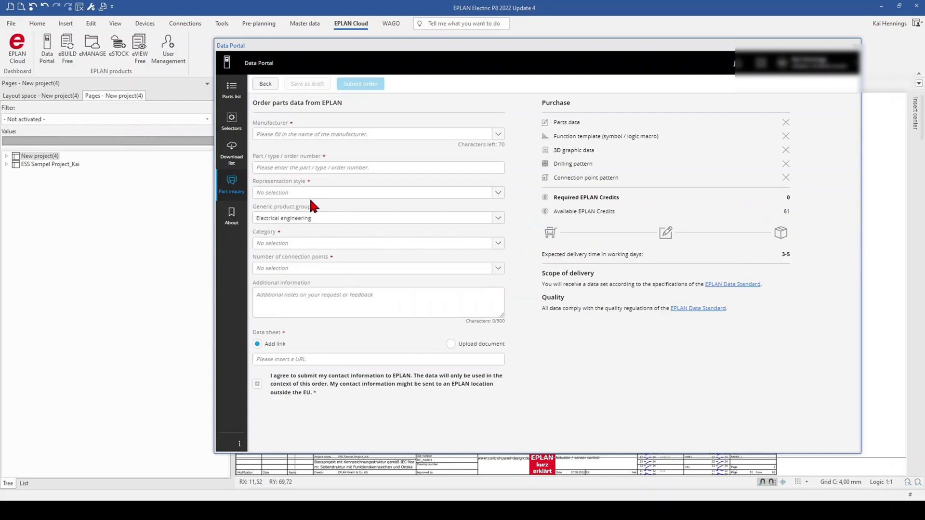
Choose Allen-Bradley (NFPA Data) as manufacturer and paste the catalog number as part number.
left_click(307, 134)
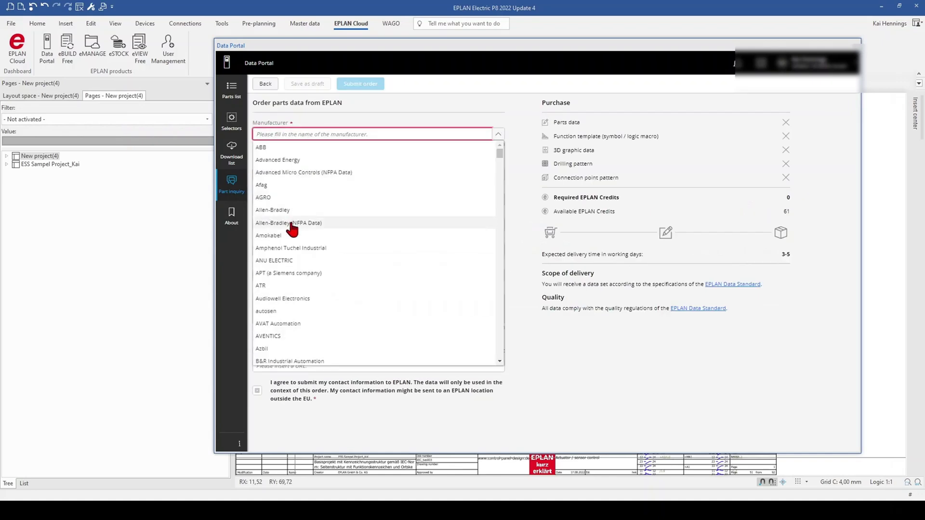
left_click(285, 223)
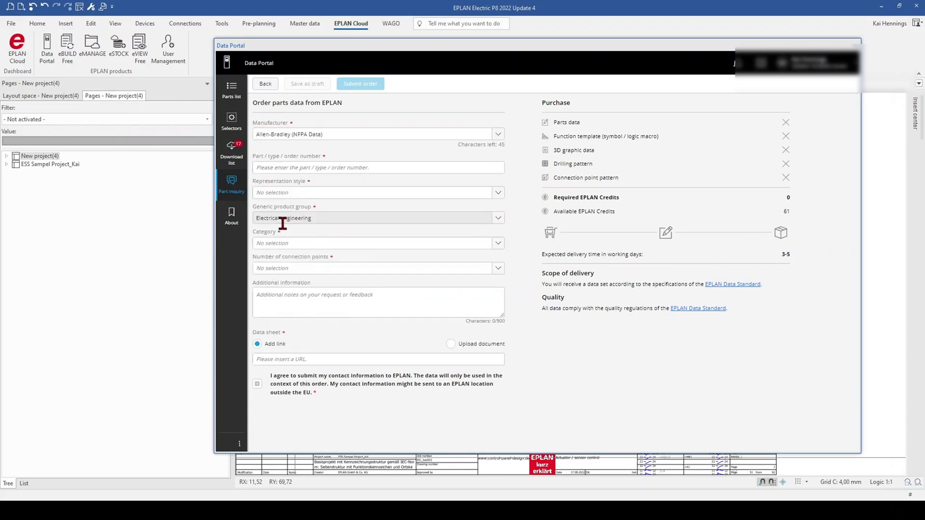
left_click(290, 168)
key("ctrl+v")
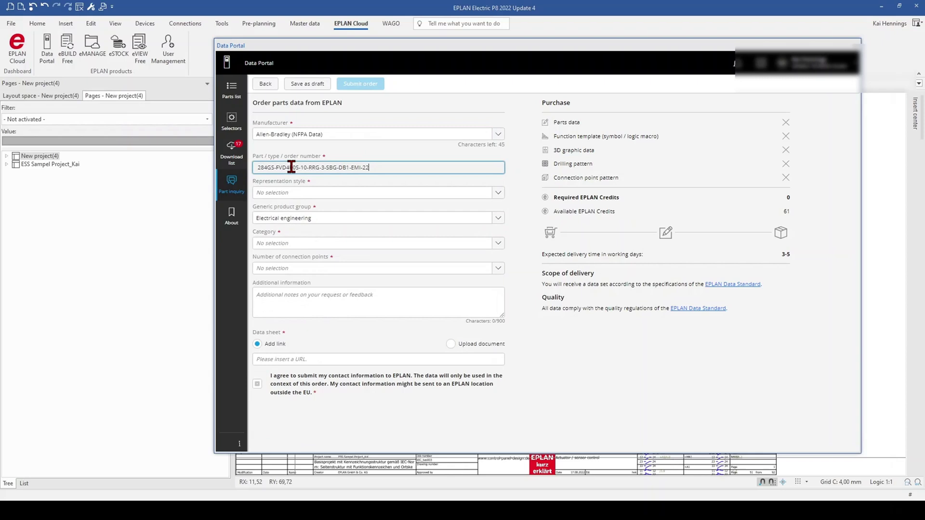
Set NFPA (inch), Electrical engineering, Drives, Other mounting surface and >20 connection points.
left_click(385, 195)
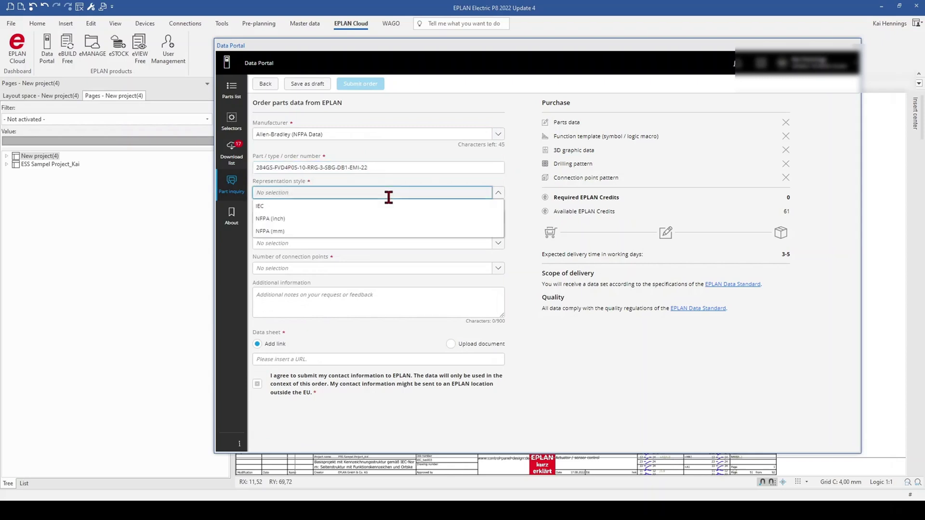
left_click(279, 220)
left_click(339, 217)
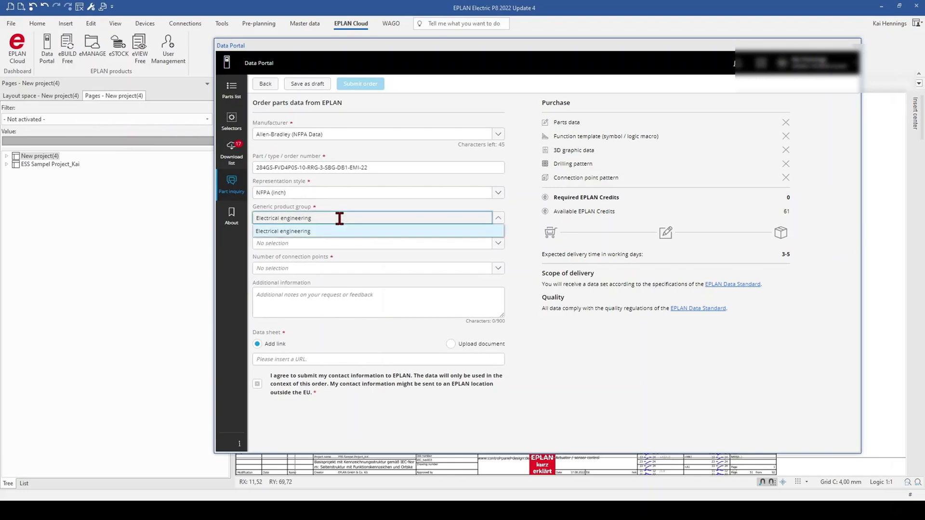
left_click(351, 244)
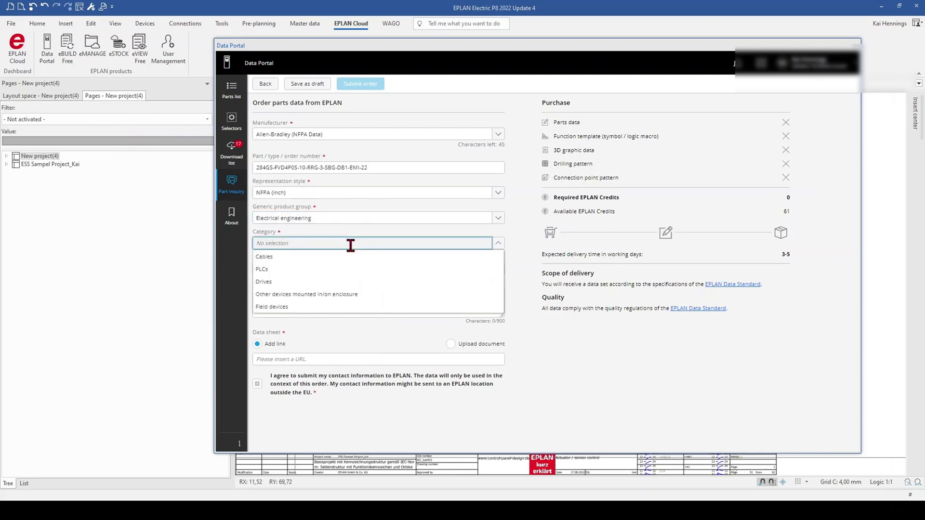
left_click(272, 282)
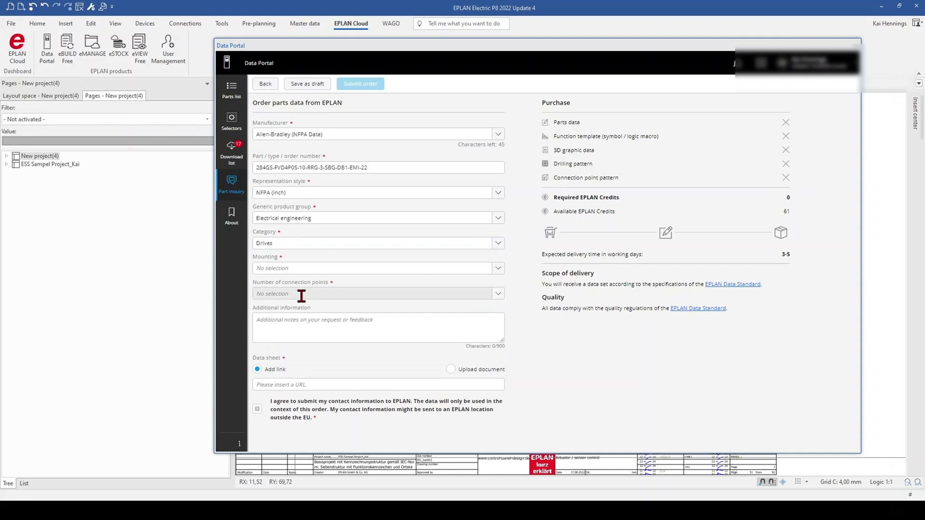
left_click(310, 268)
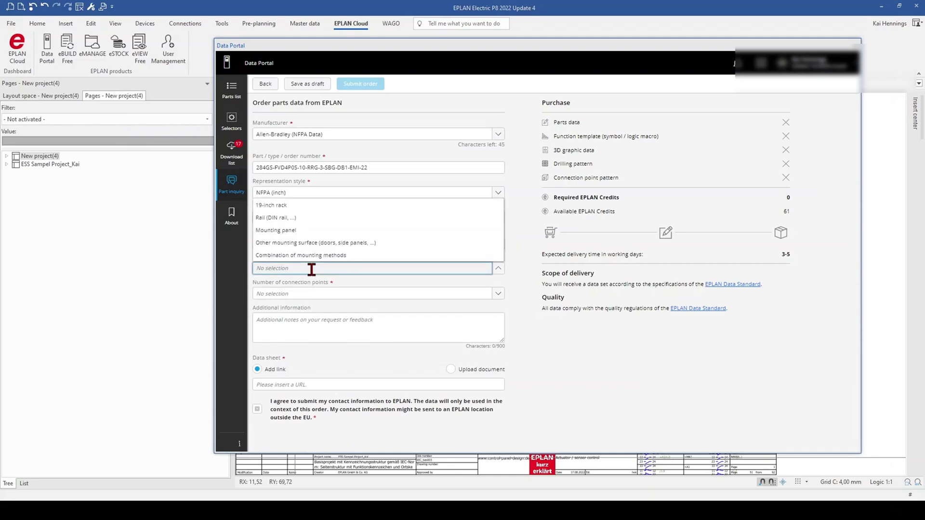
left_click(314, 243)
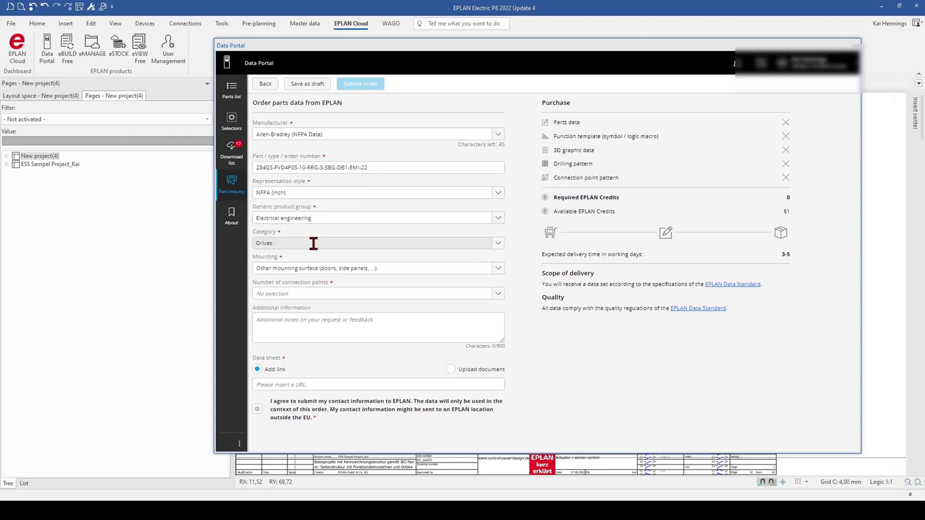
left_click(309, 296)
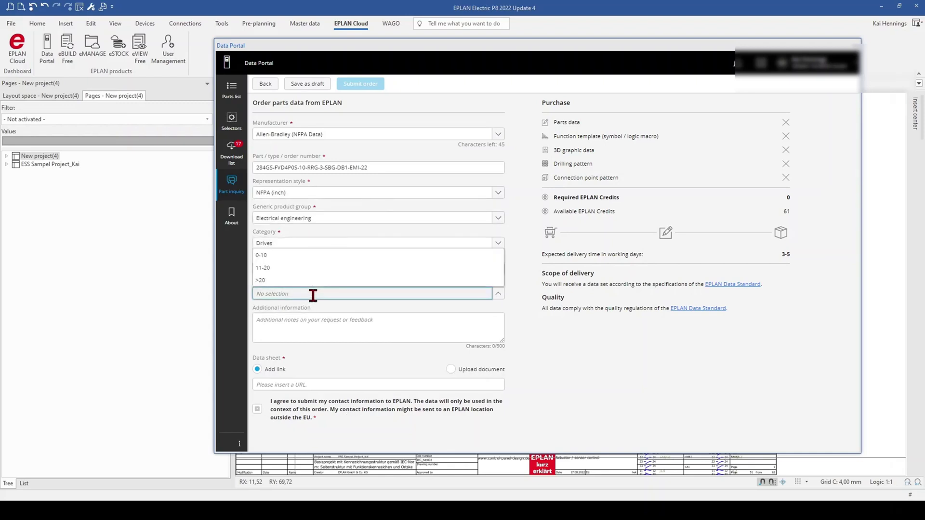
left_click(286, 282)
Copy the Rockwell Automation product page address from the browser.
left_click(285, 385)
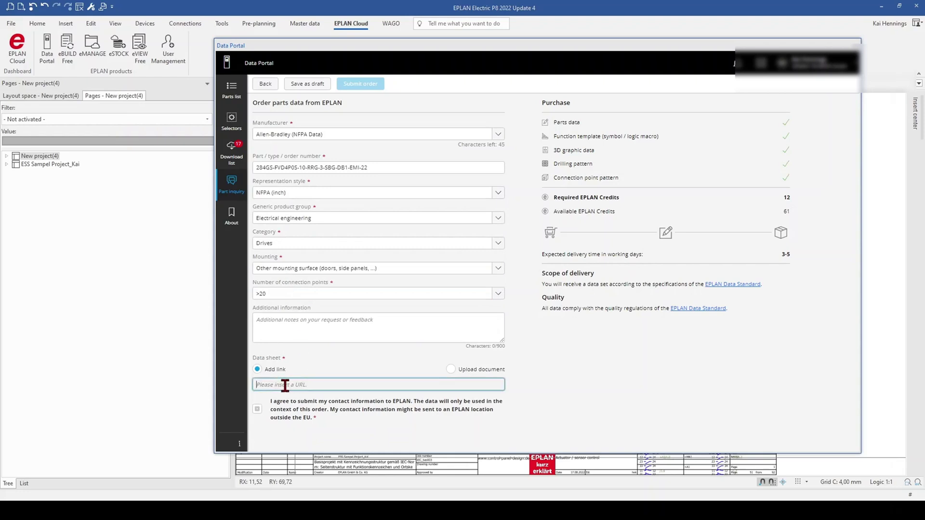
left_click(103, 508)
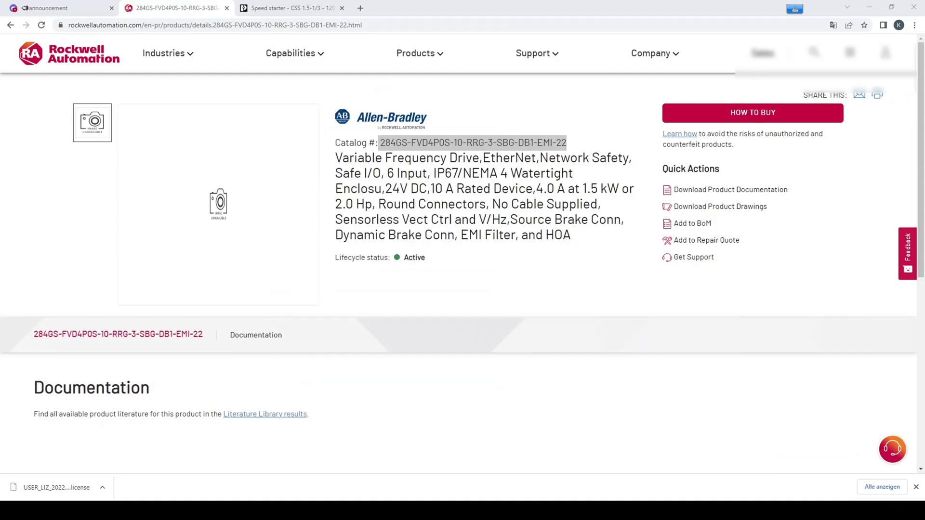
left_click(381, 25)
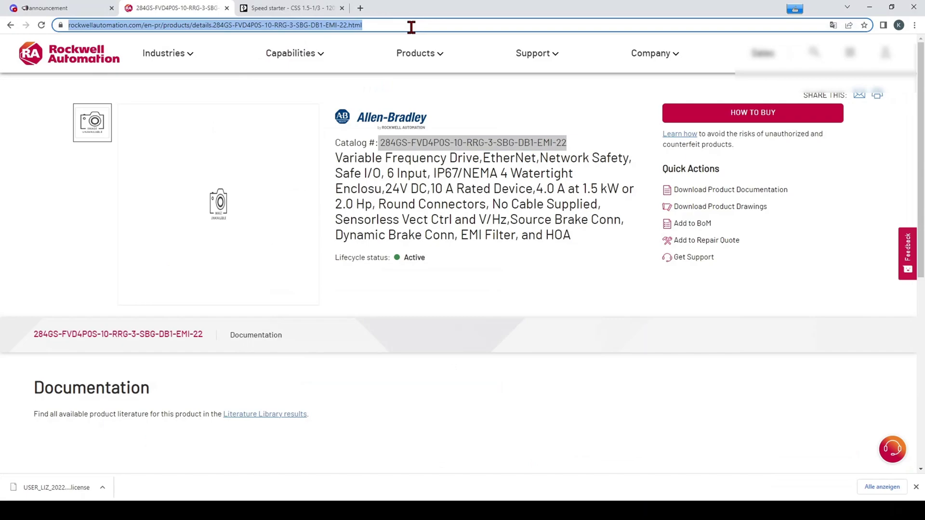
Paste the Rockwell product page URL as the data sheet link and agree to contact consent.
left_click(292, 508)
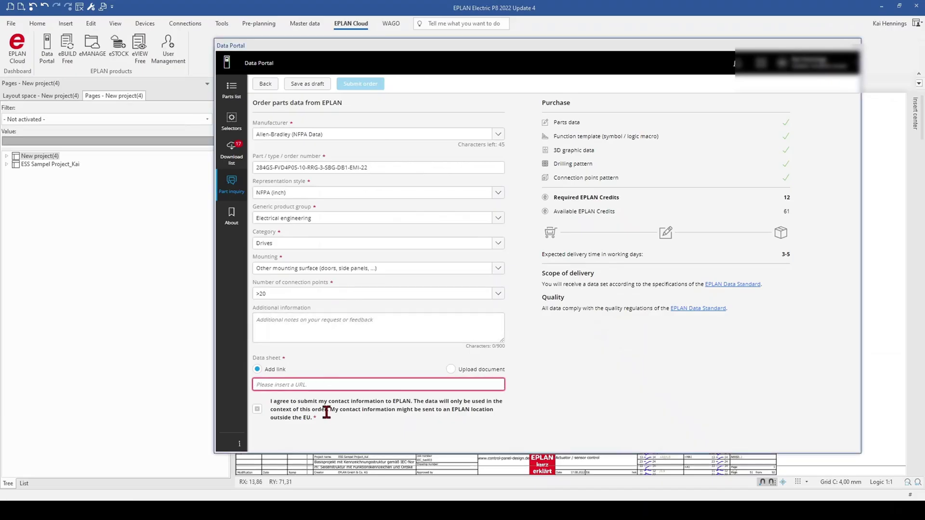
left_click(327, 385)
key("ctrl+v")
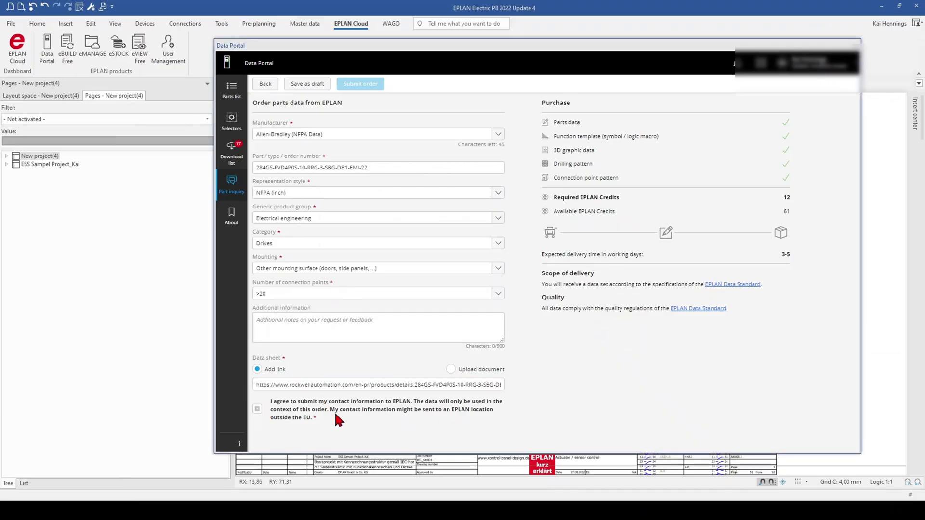
left_click(256, 410)
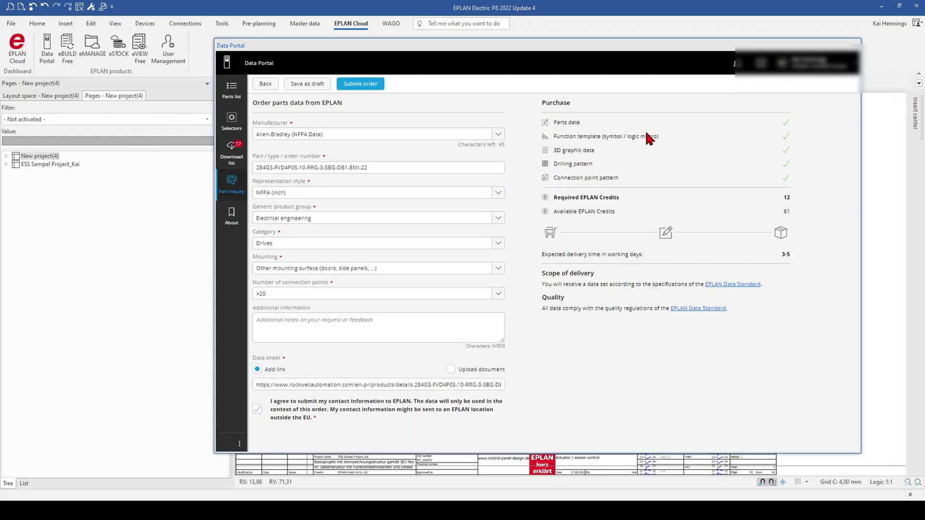
Highlight the included purchase items and the 12 required EPLAN Credits.
left_click_drag(541, 102, 632, 181)
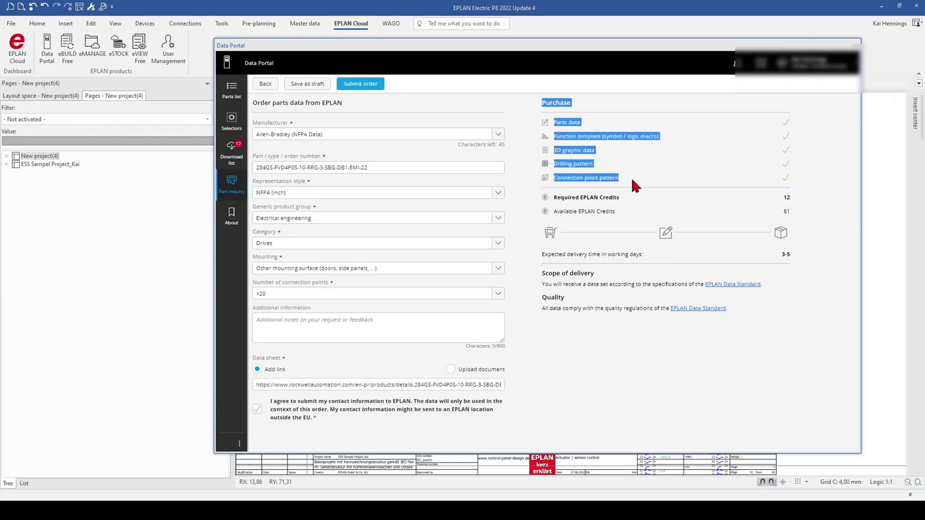
left_click(666, 173)
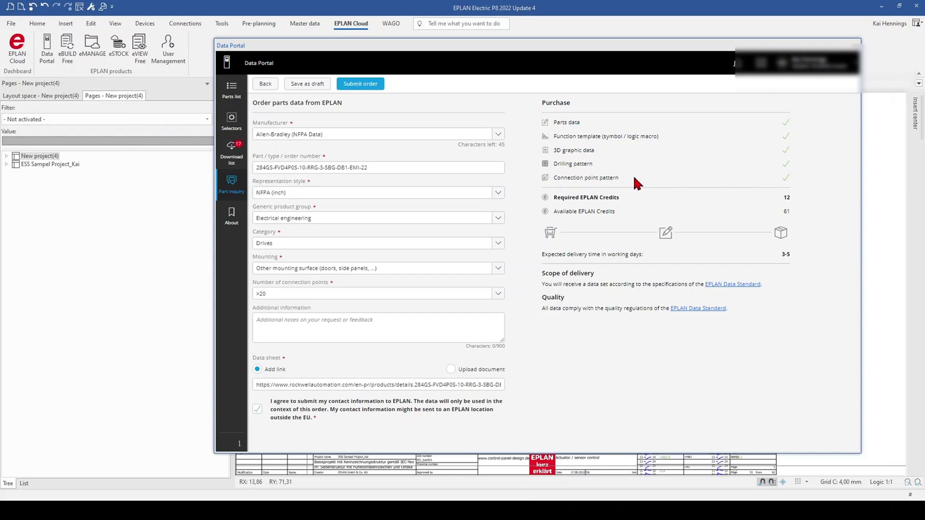
left_click_drag(552, 197, 821, 200)
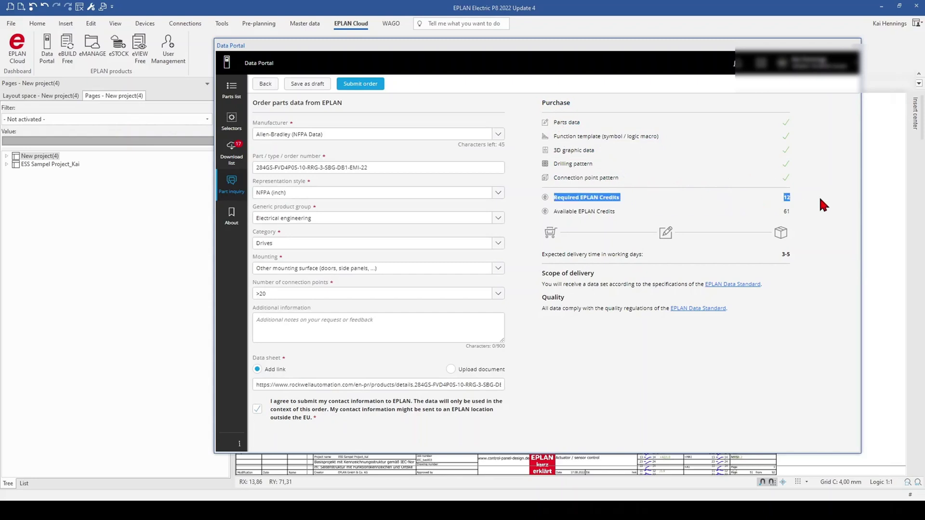
Submit the Allen-Bradley order and send it from the Summary dialog.
left_click(360, 85)
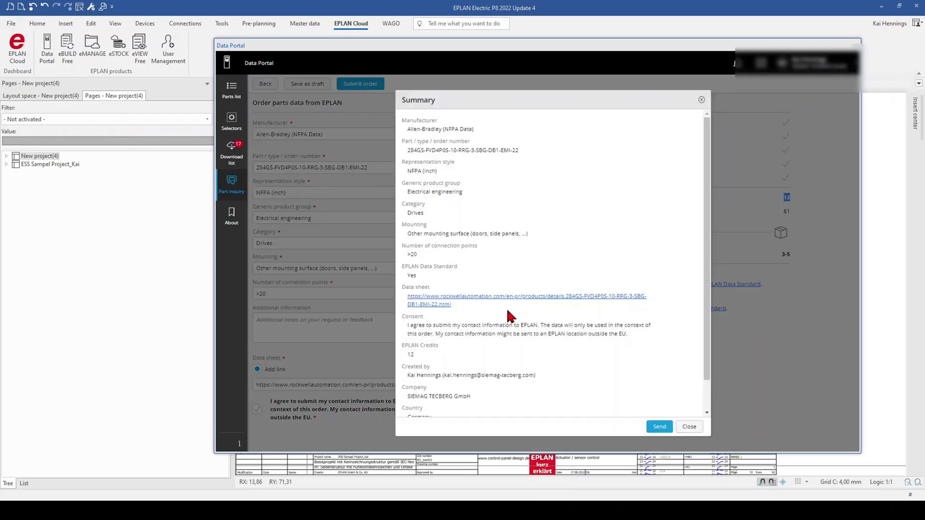
left_click(659, 428)
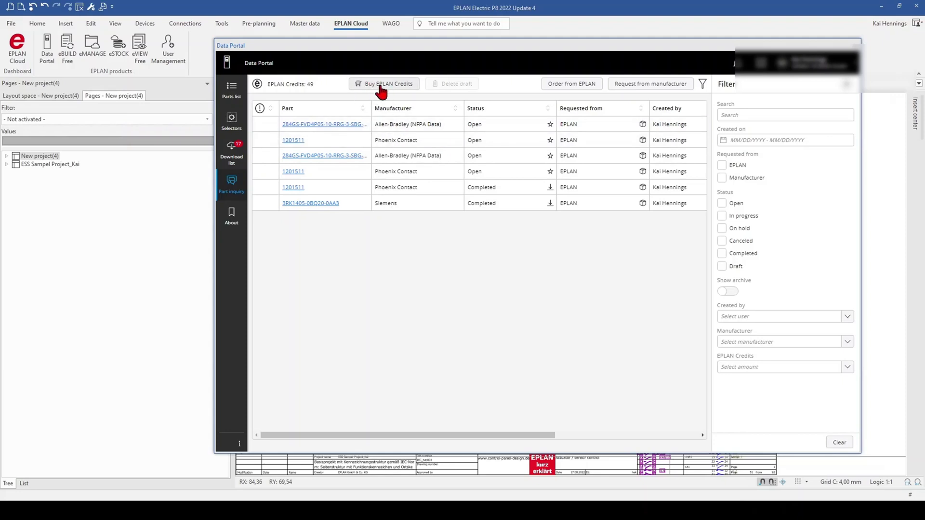
Add a 100 EPLAN Credits package to the cart and open the shopping cart.
left_click(763, 70)
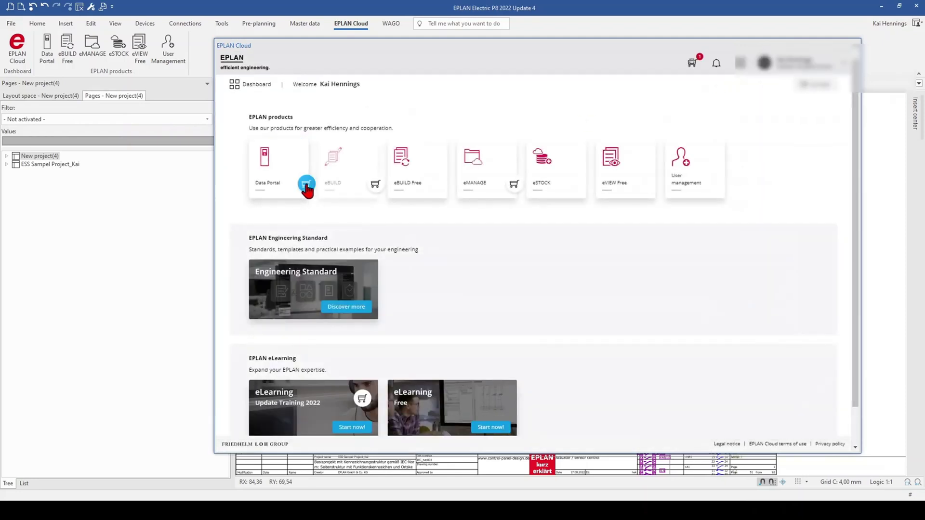
left_click(307, 187)
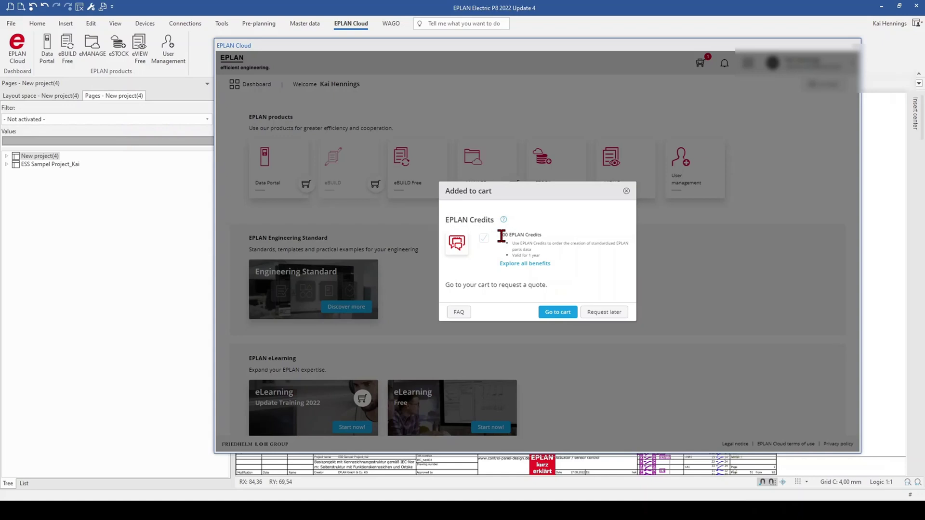
left_click(556, 313)
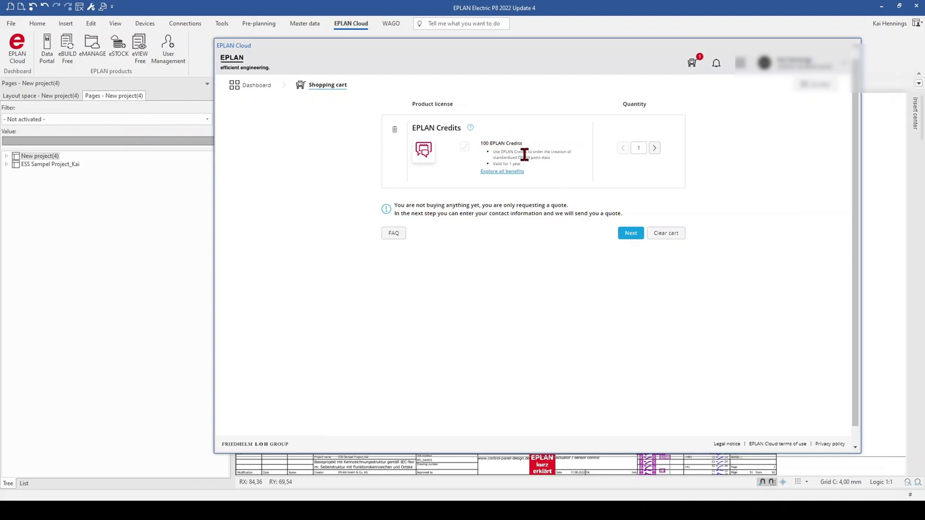
left_click_drag(522, 164, 497, 165)
scroll(499, 156, "up", 2, "ctrl")
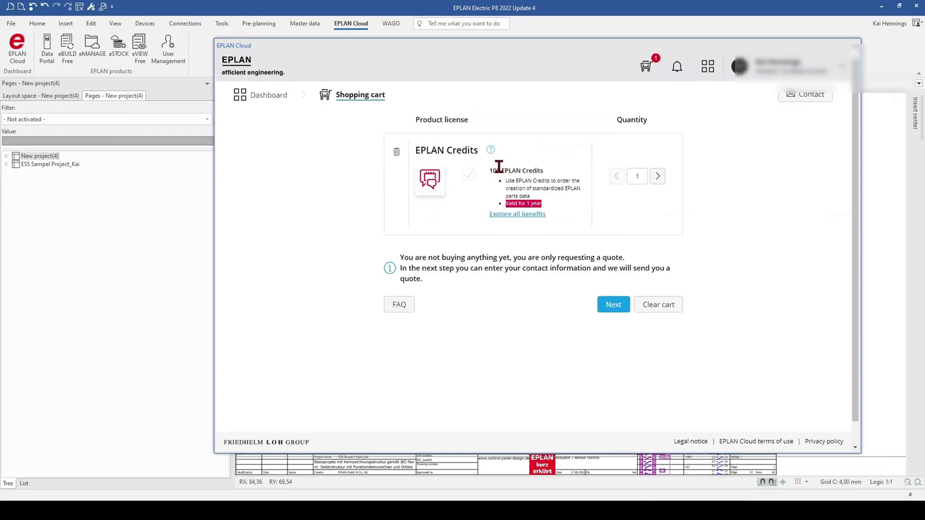
left_click(544, 207)
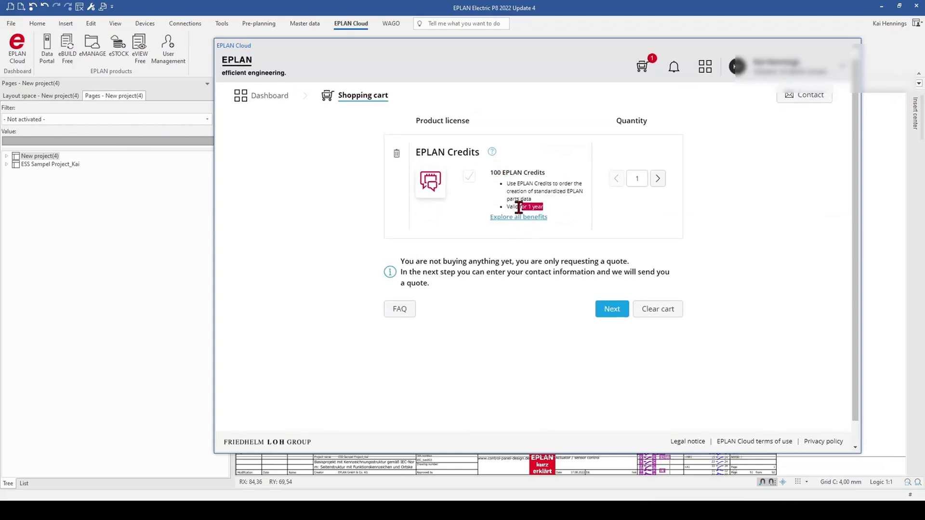
left_click_drag(519, 208, 506, 207)
scroll(541, 276, "down", 2, "ctrl")
scroll(541, 276, "down", 1, "ctrl")
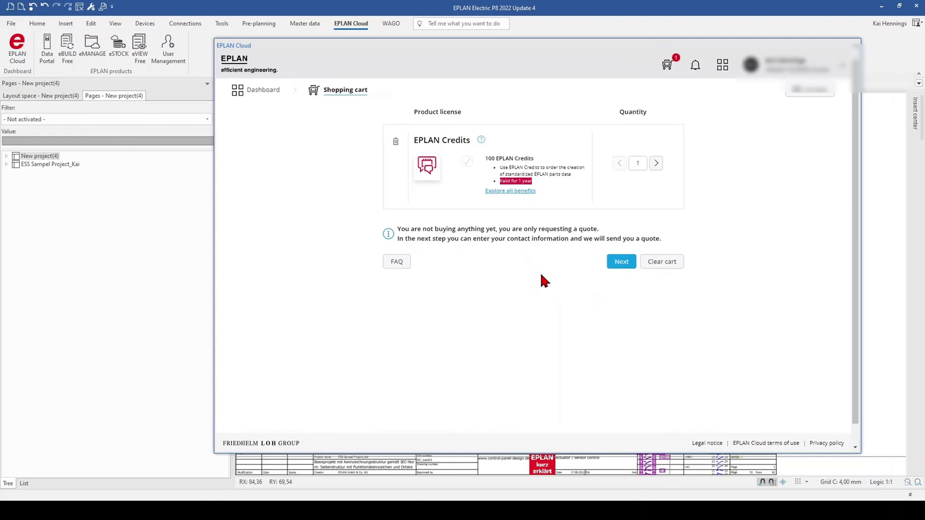